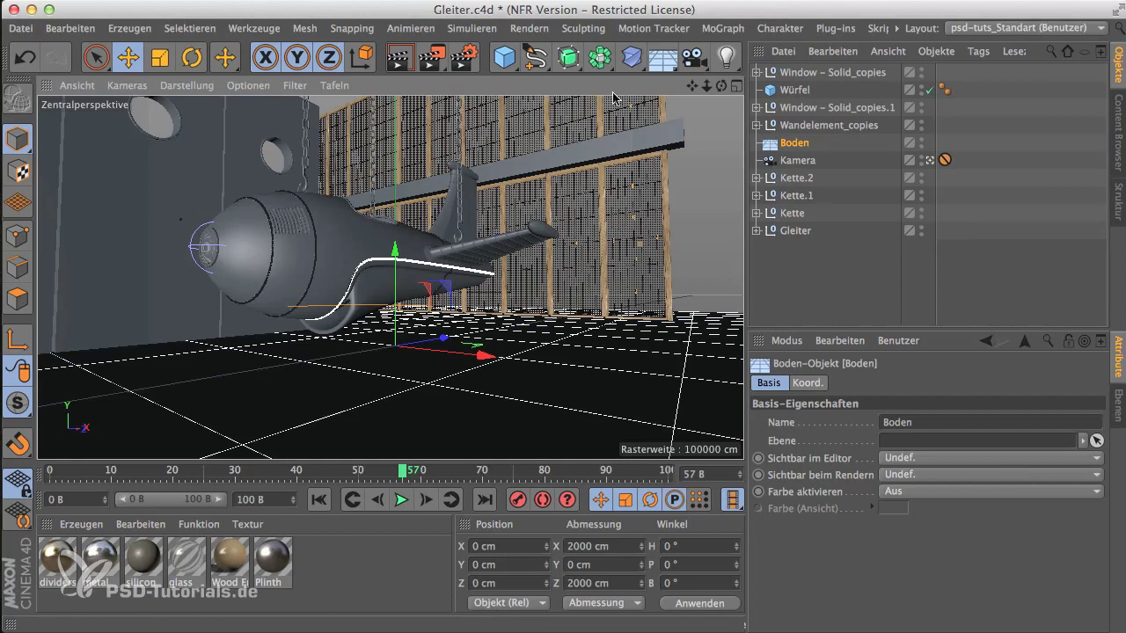
Add a point light at Y 353 cm, Z 449 cm above the glider and view through the Kamera
left_click(727, 58)
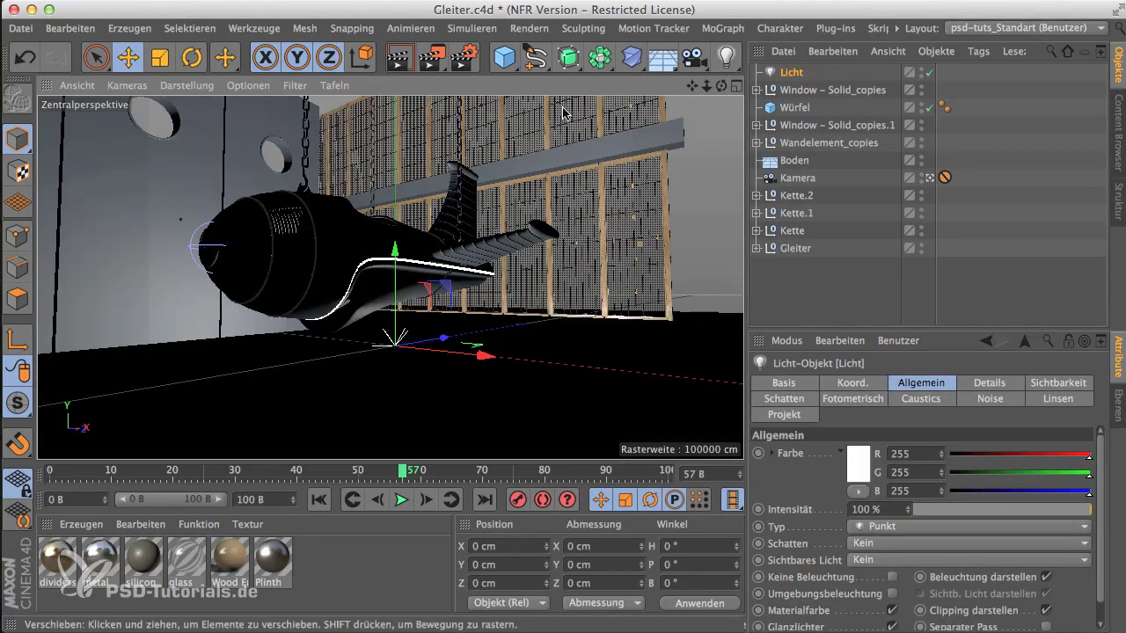
left_click_drag(395, 255, 360, 57)
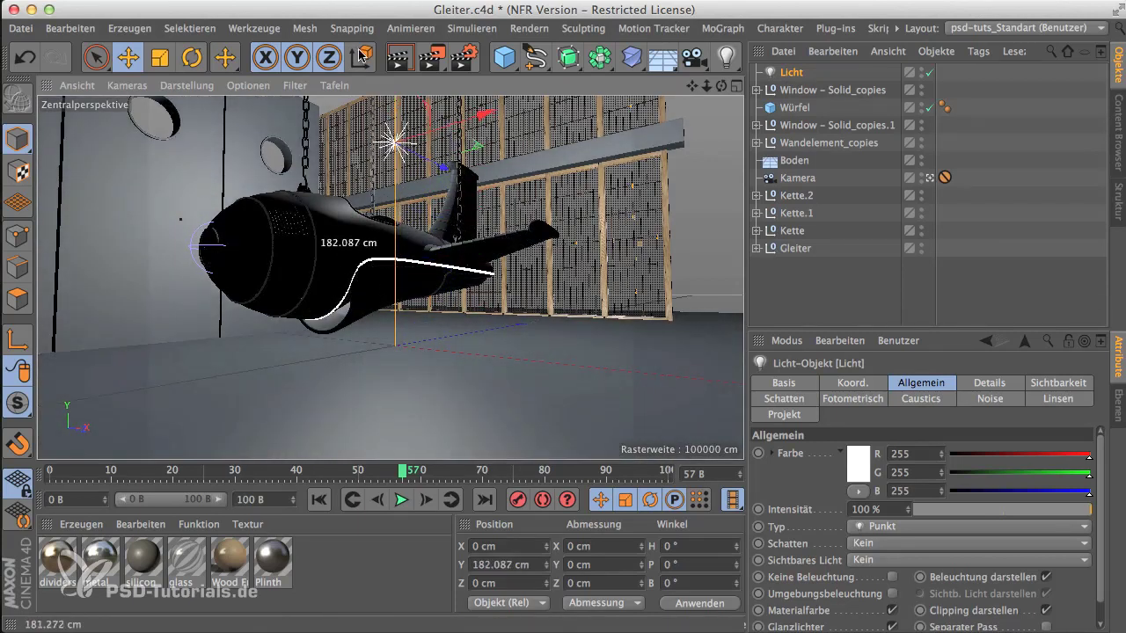
left_click_drag(359, 57, 361, 56)
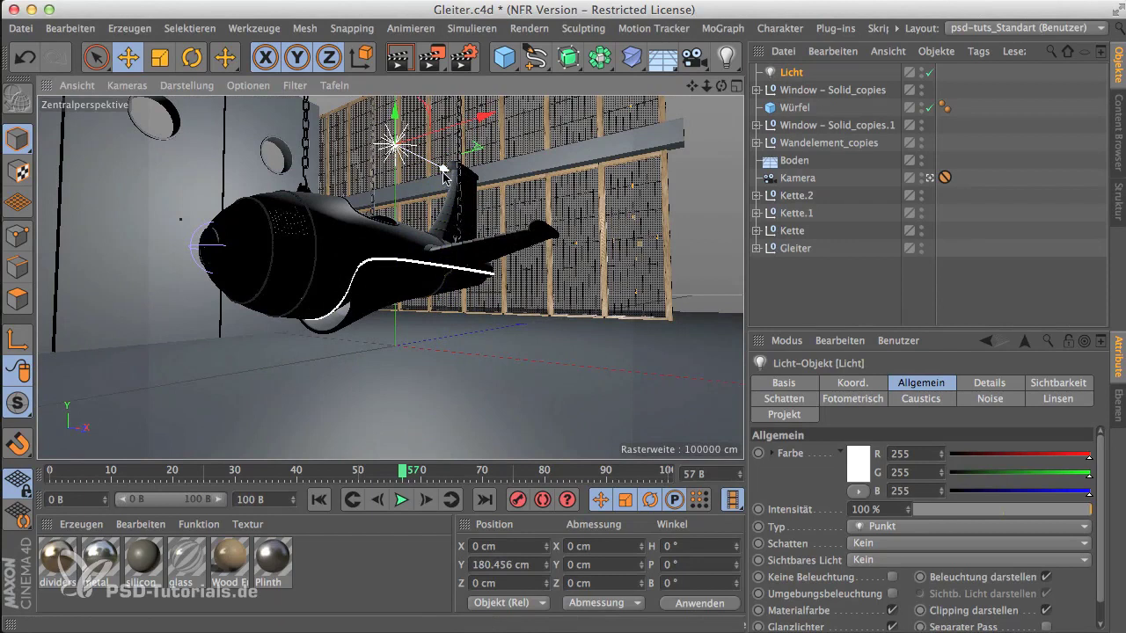
mouse_move(443, 171)
left_mouse_down()
mouse_move(606, 249)
mouse_move(546, 220)
left_mouse_up()
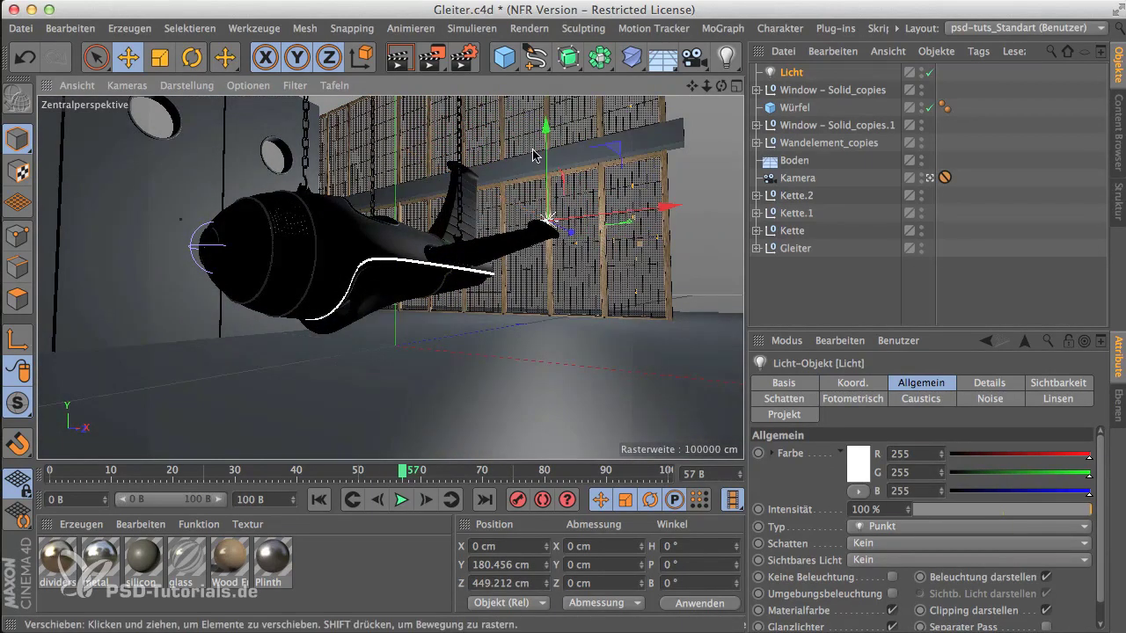
left_click_drag(543, 132, 511, 37)
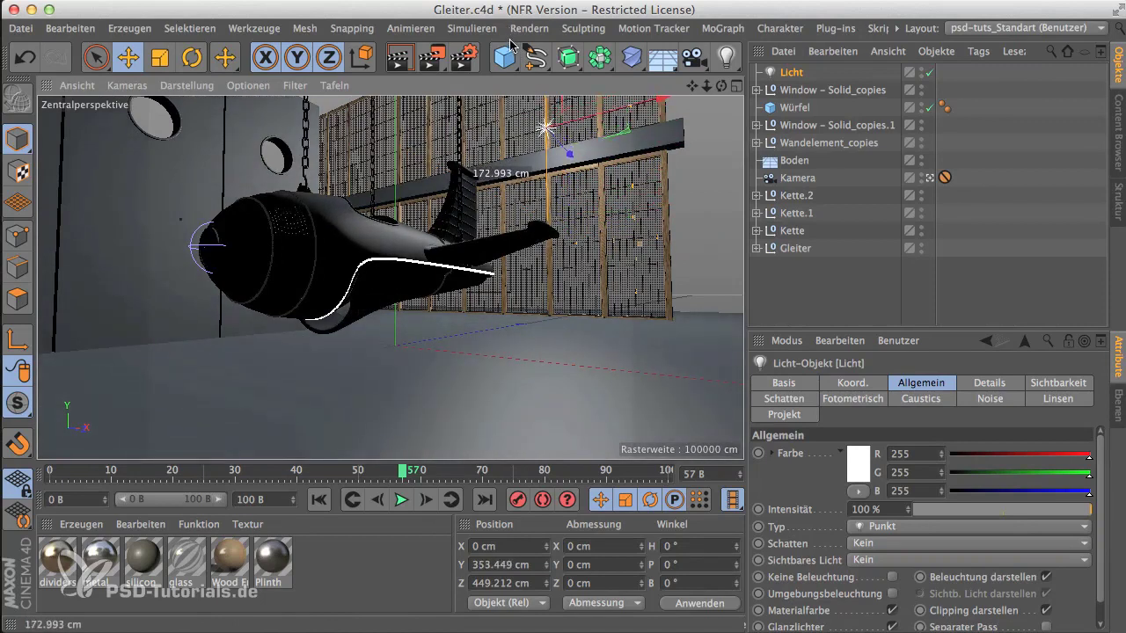
left_click_drag(511, 37, 513, 47)
left_click(928, 178)
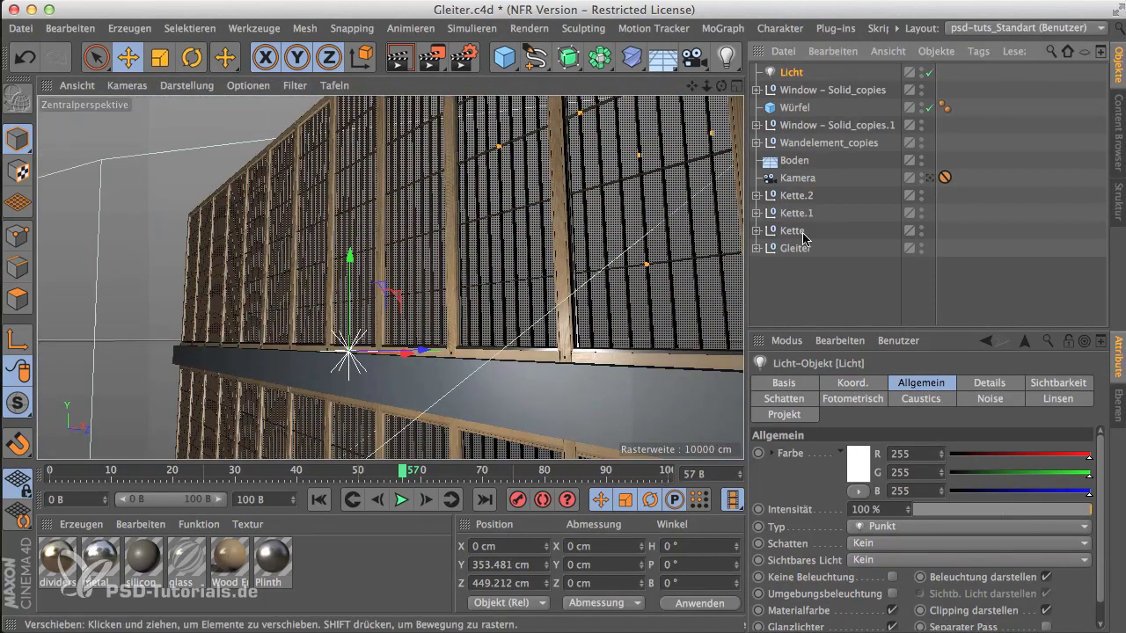
Orbit and zoom in close on the perforated wall's round holes and the hanging chains
mouse_move(393, 332)
left_mouse_down("alt")
mouse_move(305, 406)
mouse_move(267, 494)
mouse_move(225, 398)
left_mouse_up("alt")
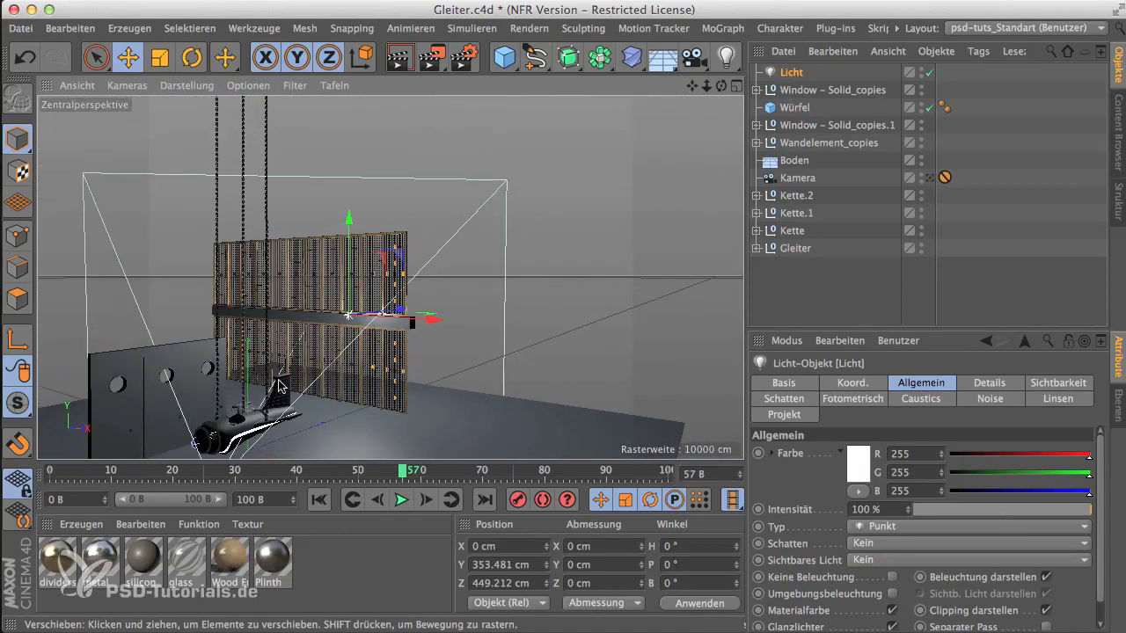
left_click_drag(283, 386, 322, 283, "alt")
right_click_drag(272, 306, 403, 324, "alt")
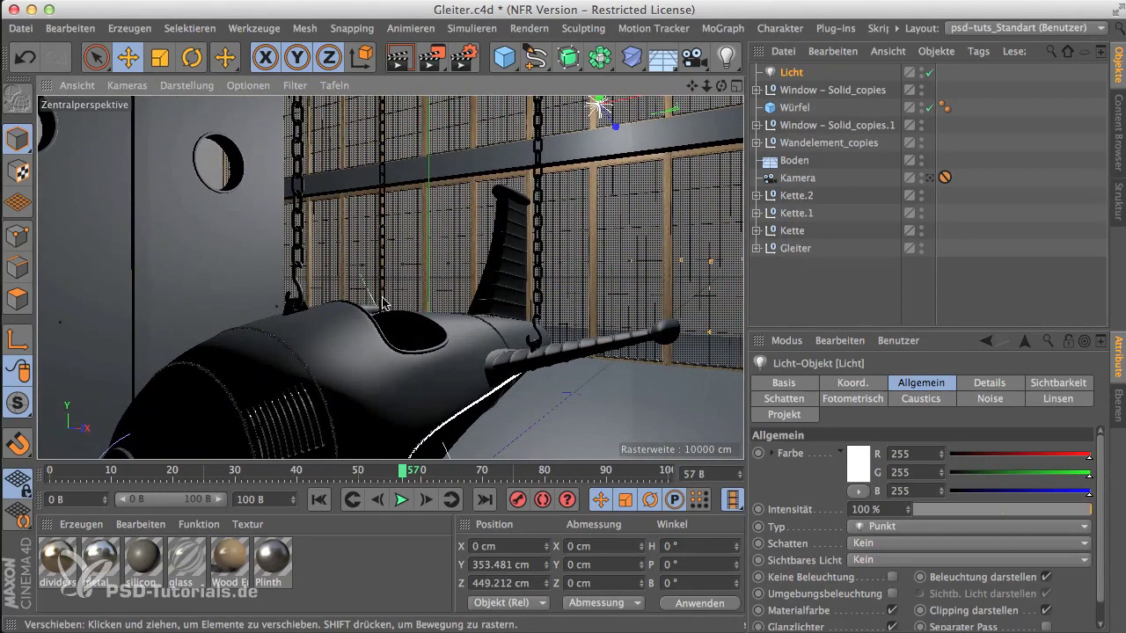
mouse_move(299, 310)
left_mouse_down("alt")
mouse_move(277, 326)
mouse_move(218, 297)
left_mouse_up("alt")
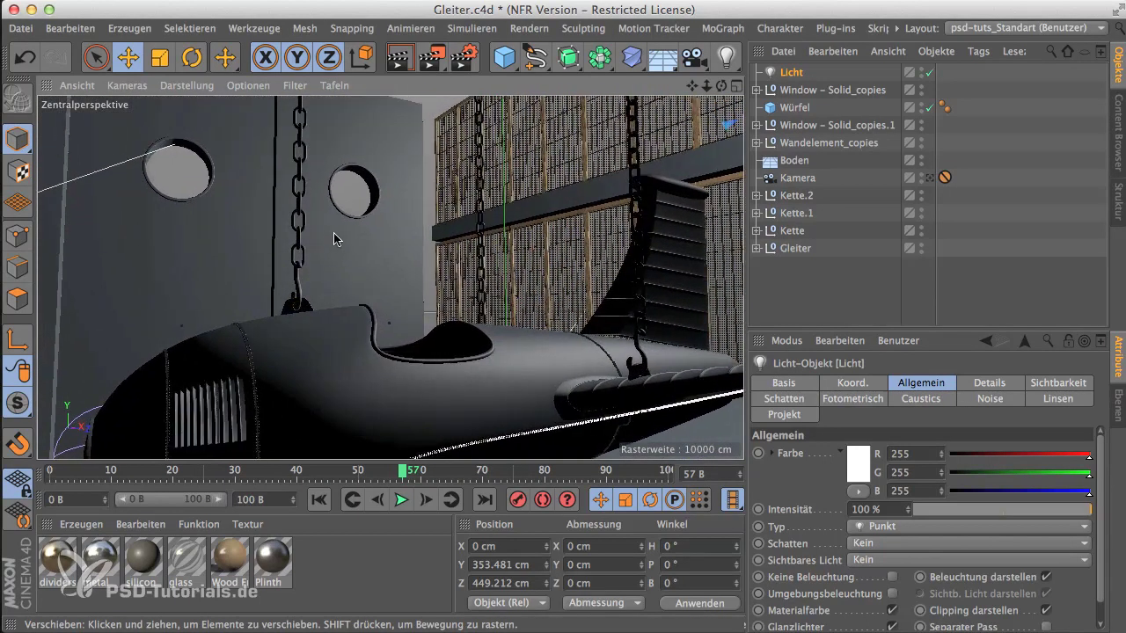
mouse_move(341, 282)
left_mouse_down("alt")
mouse_move(392, 300)
mouse_move(381, 282)
left_mouse_up("alt")
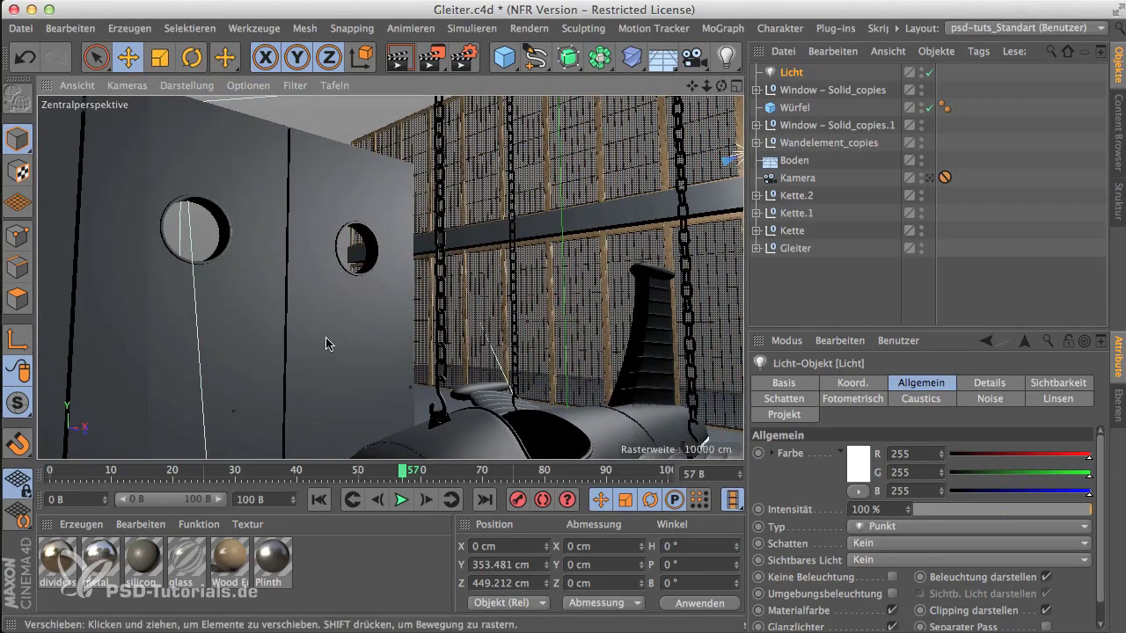
mouse_move(351, 323)
left_mouse_down("alt")
mouse_move(396, 340)
mouse_move(340, 332)
mouse_move(319, 352)
mouse_move(370, 367)
mouse_move(302, 360)
mouse_move(306, 324)
mouse_move(395, 356)
mouse_move(425, 341)
mouse_move(395, 340)
left_mouse_up("alt")
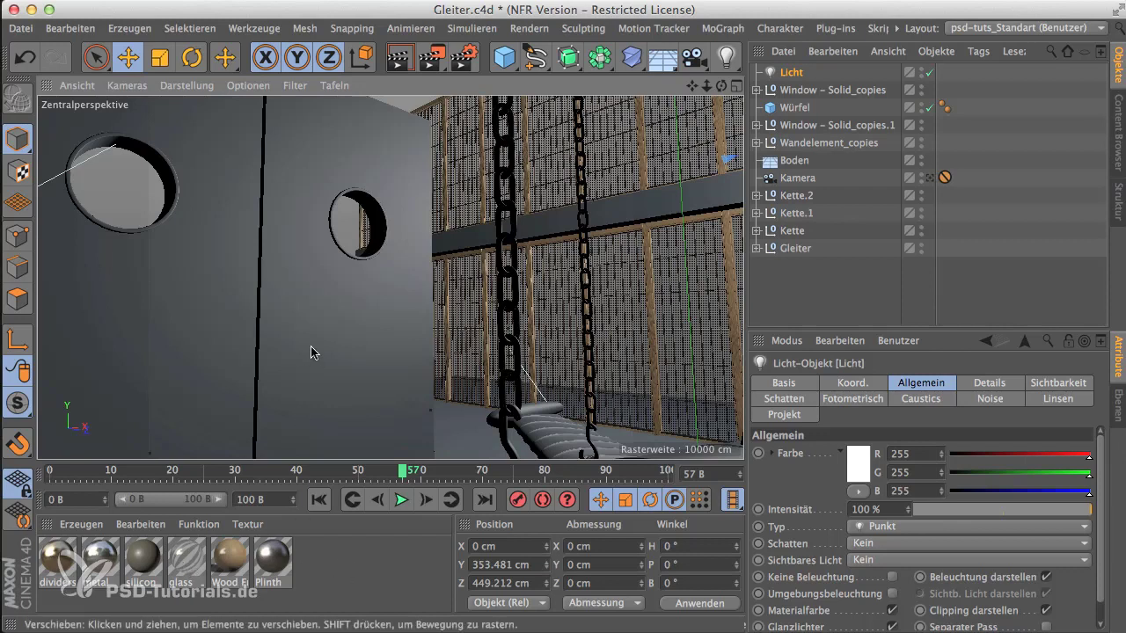
Create the Mat material, open it in the Material-Editor, and show its Farbe texture options
double_click(349, 575)
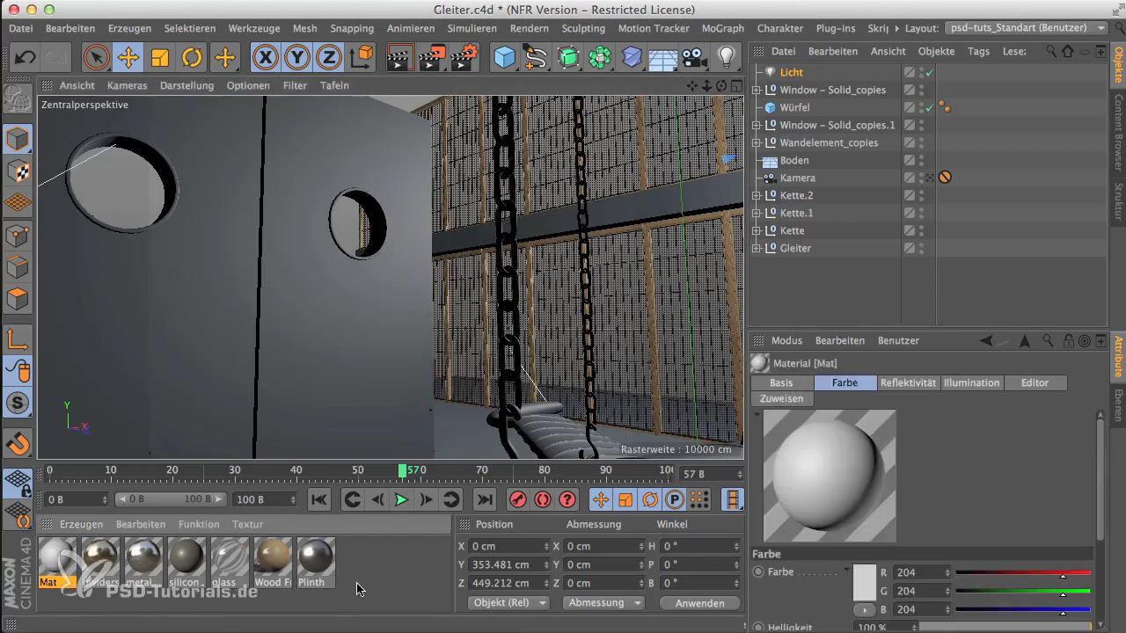
double_click(56, 558)
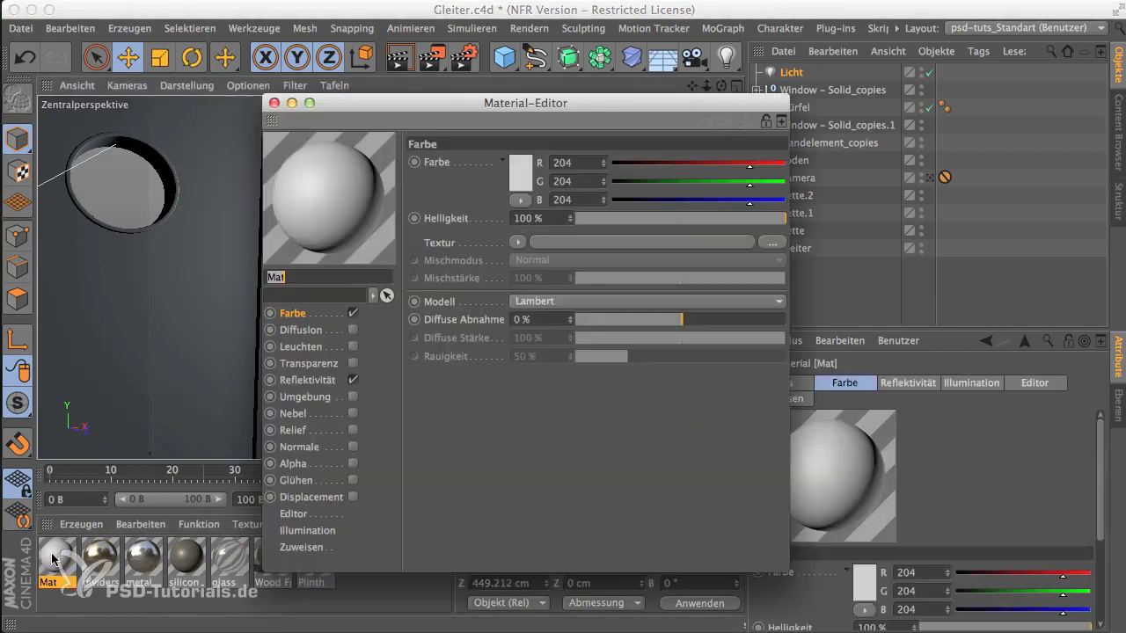
left_click_drag(383, 104, 390, 53)
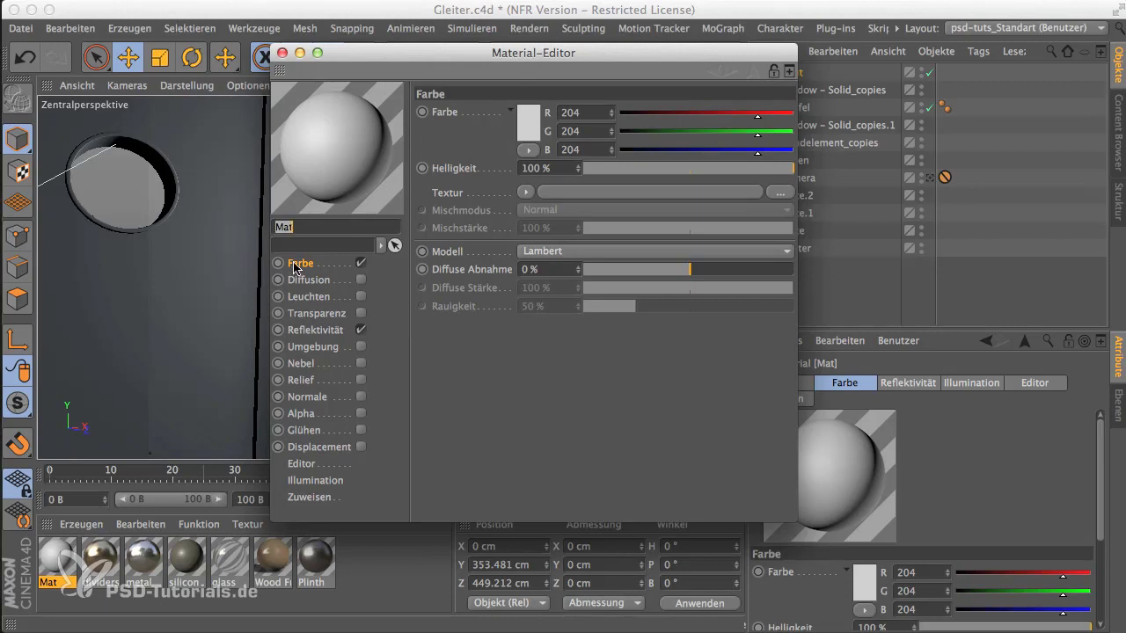
left_click(526, 194)
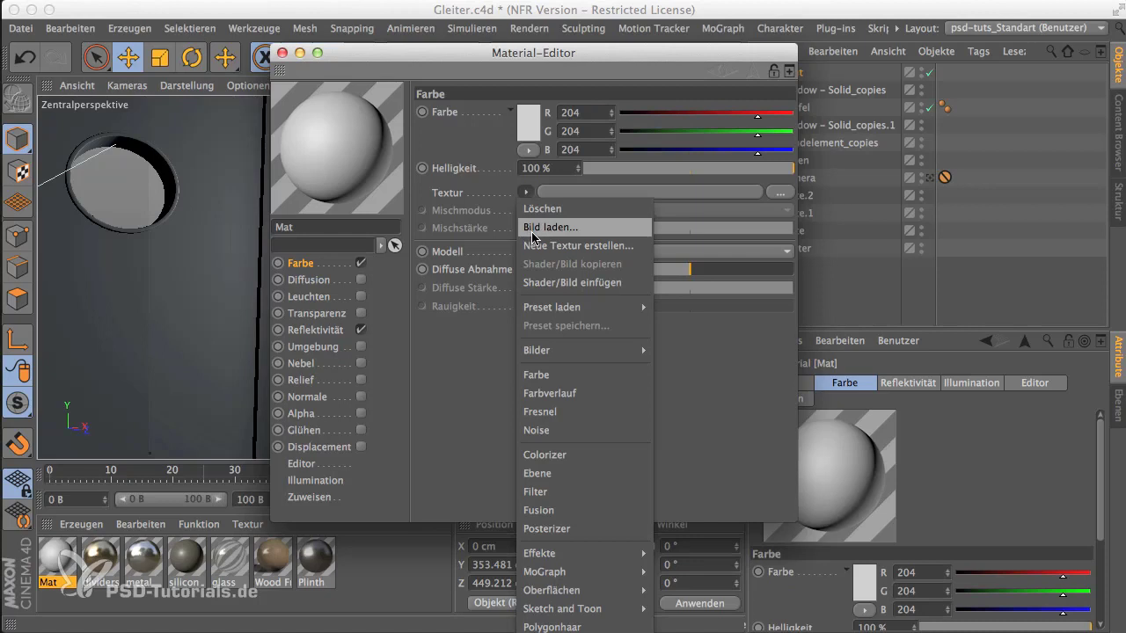
Load Tex_03.jpg as Mat's Farbe texture and copy the image into the project folder
left_click(529, 229)
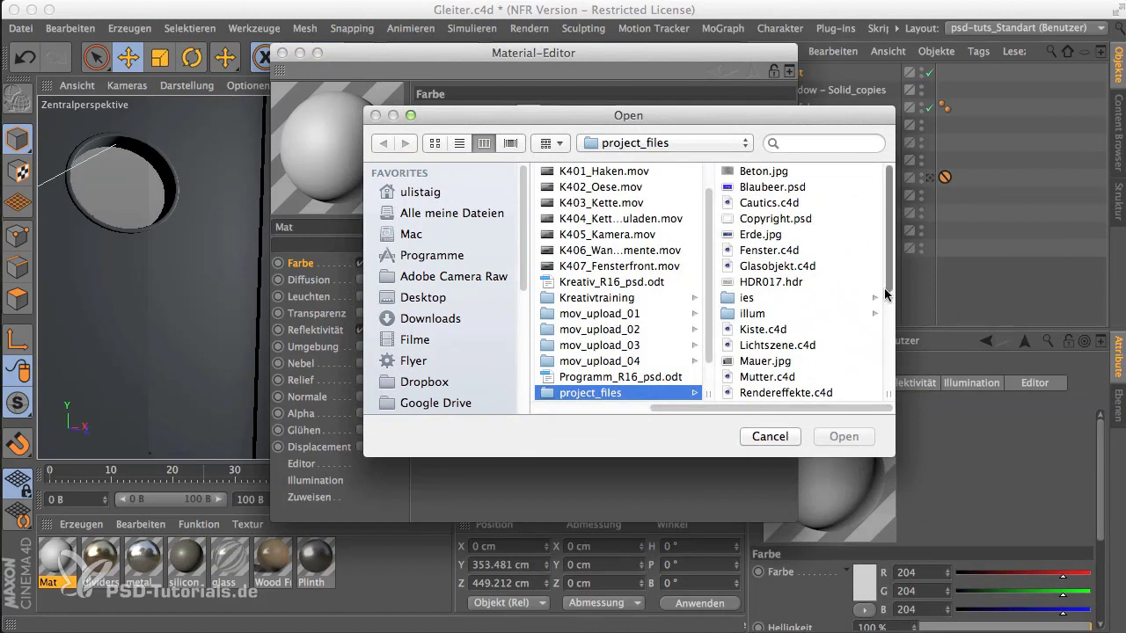
scroll(885, 303, "down", 5)
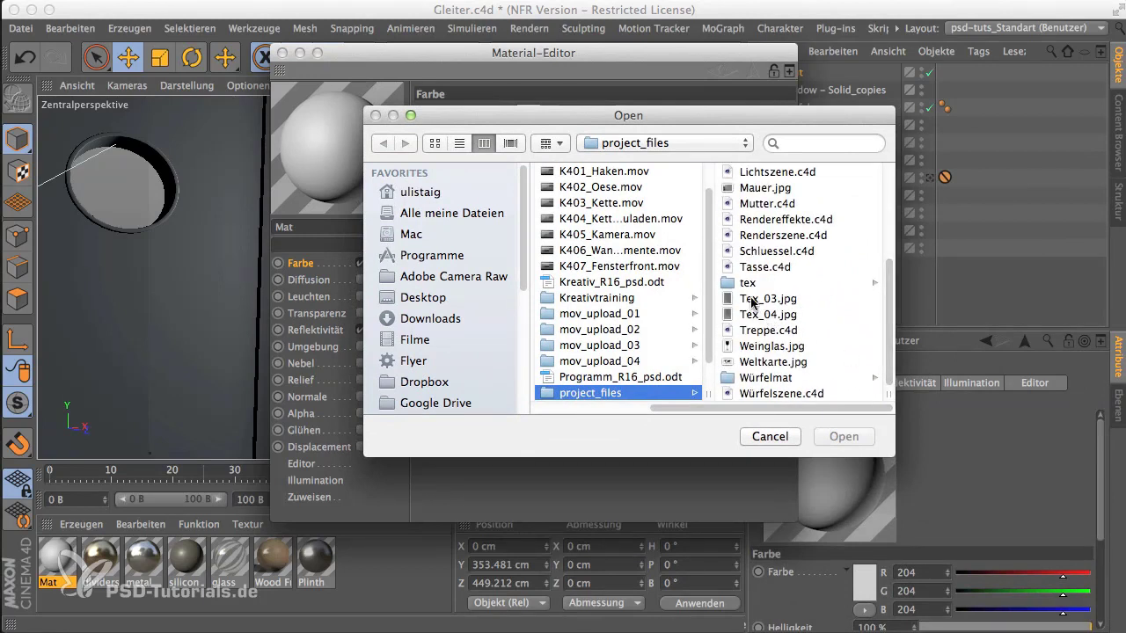
left_click(748, 300)
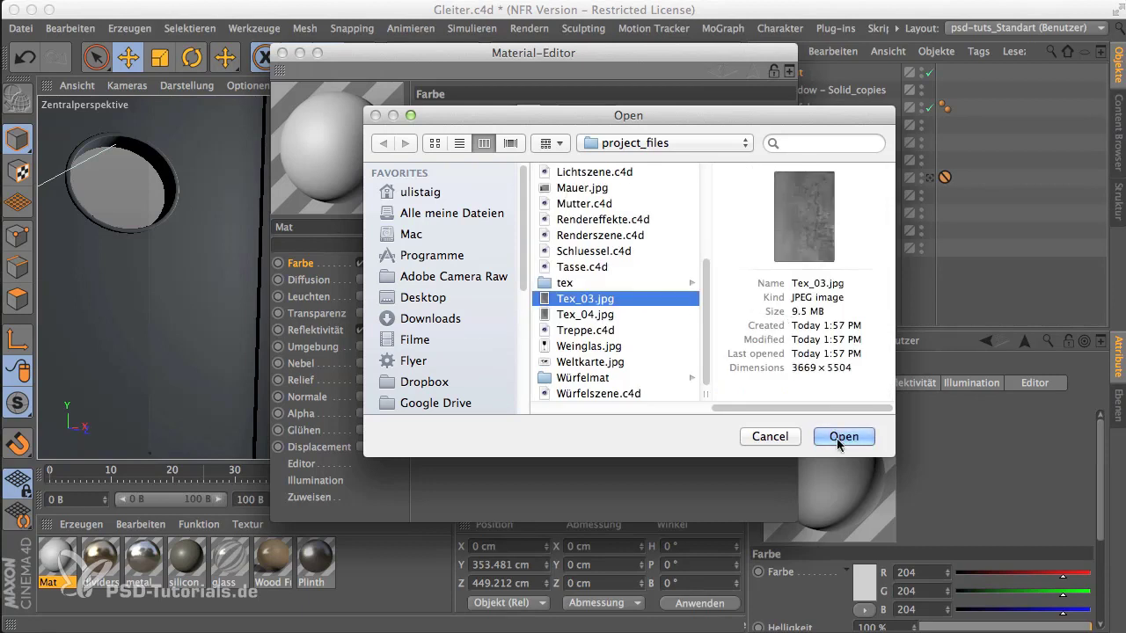
left_click(840, 440)
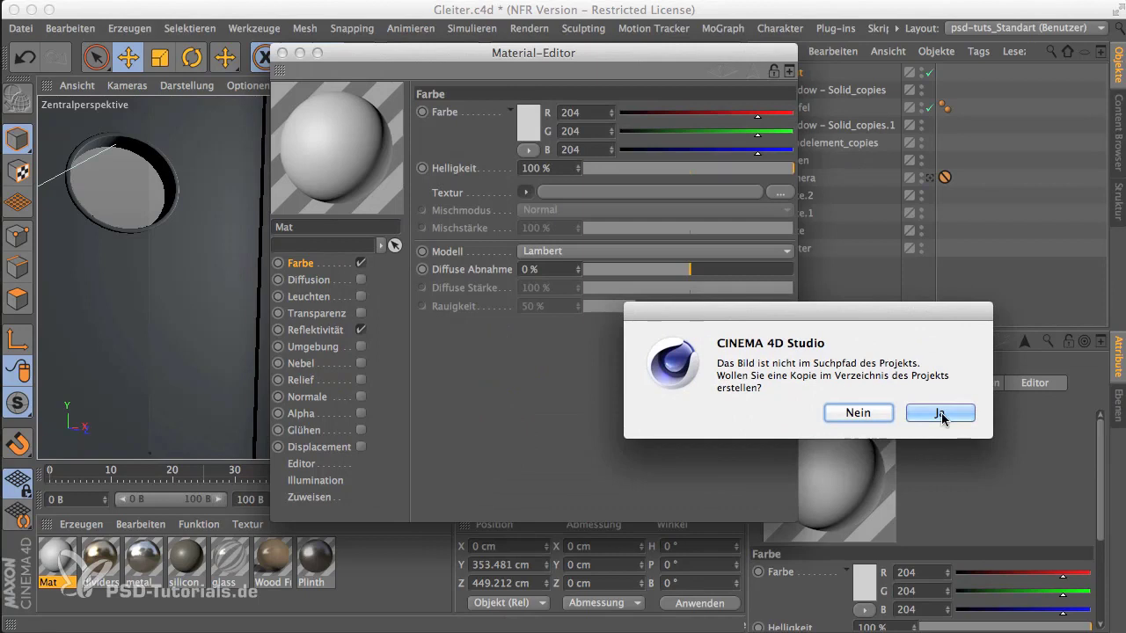
left_click(855, 414)
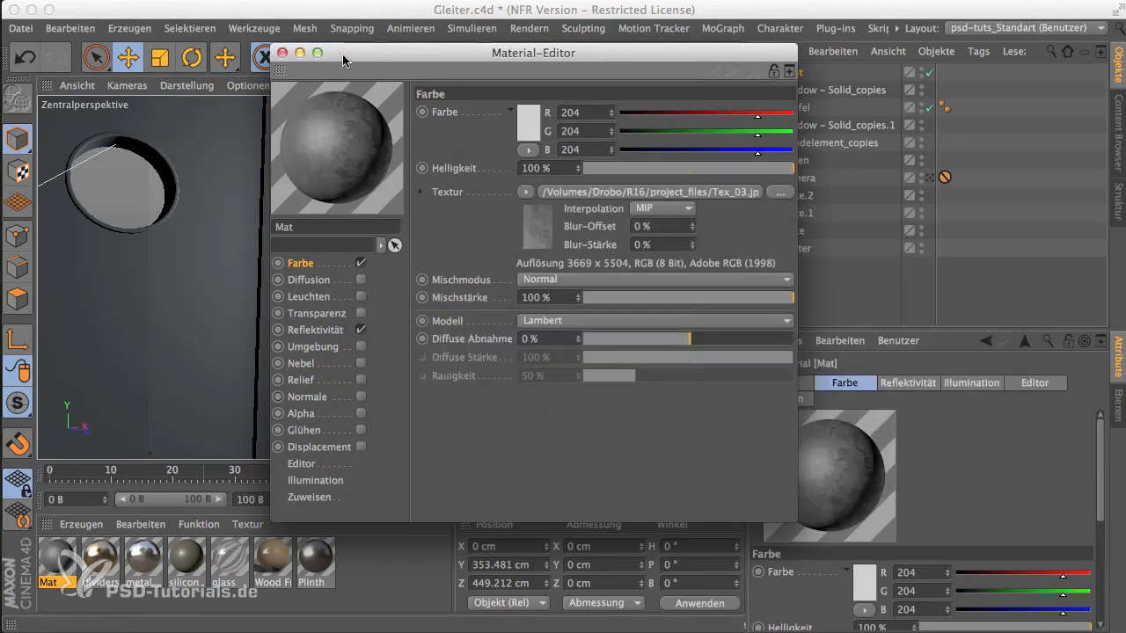
left_click_drag(343, 59, 598, 311)
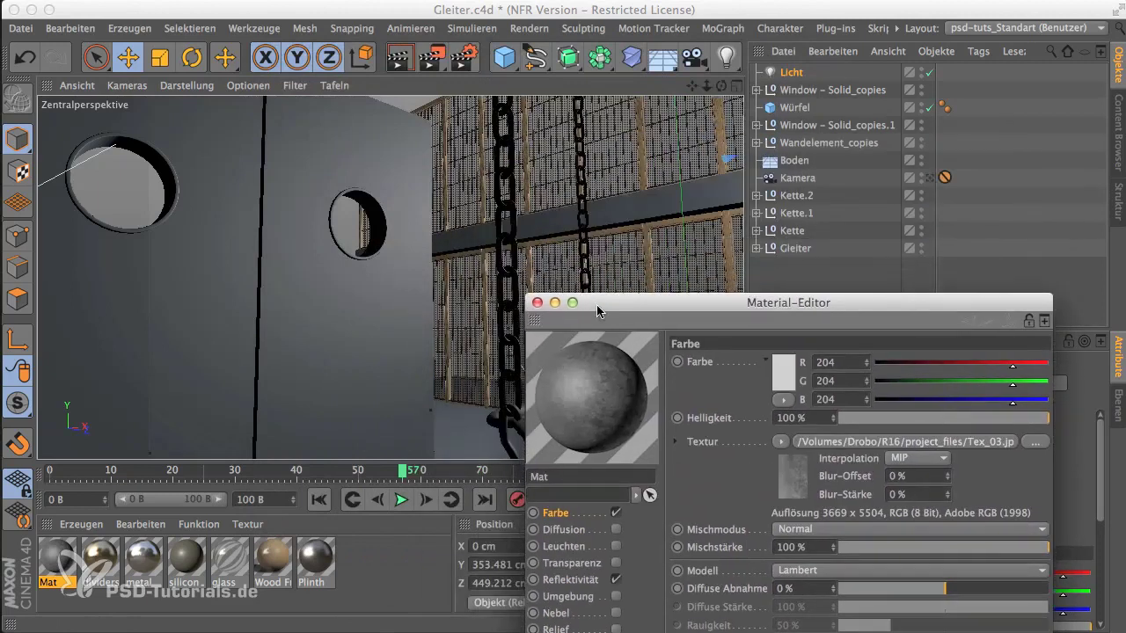
Reposition the Material-Editor and show the options of the Tex_03.jpg colour texture
mouse_move(597, 311)
left_mouse_down()
mouse_move(589, 212)
mouse_move(552, 122)
left_mouse_up()
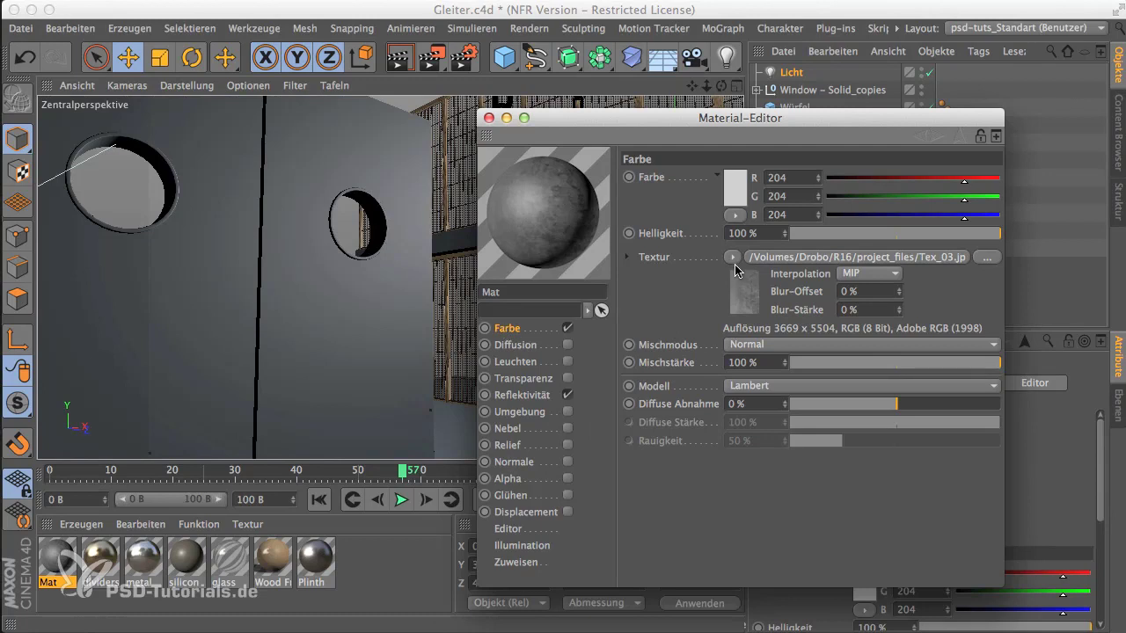
left_click(731, 258)
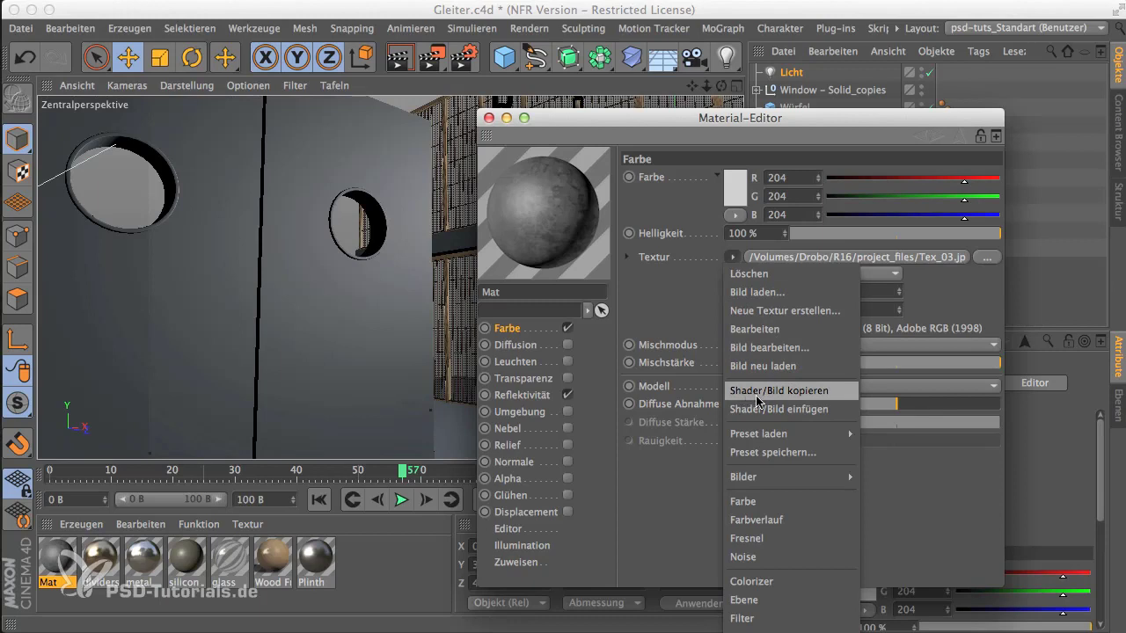
Enable Mat's Relief with the copied Tex_03.jpg at 2000 % strength, then show Glanzlicht – Standard
left_click(767, 398)
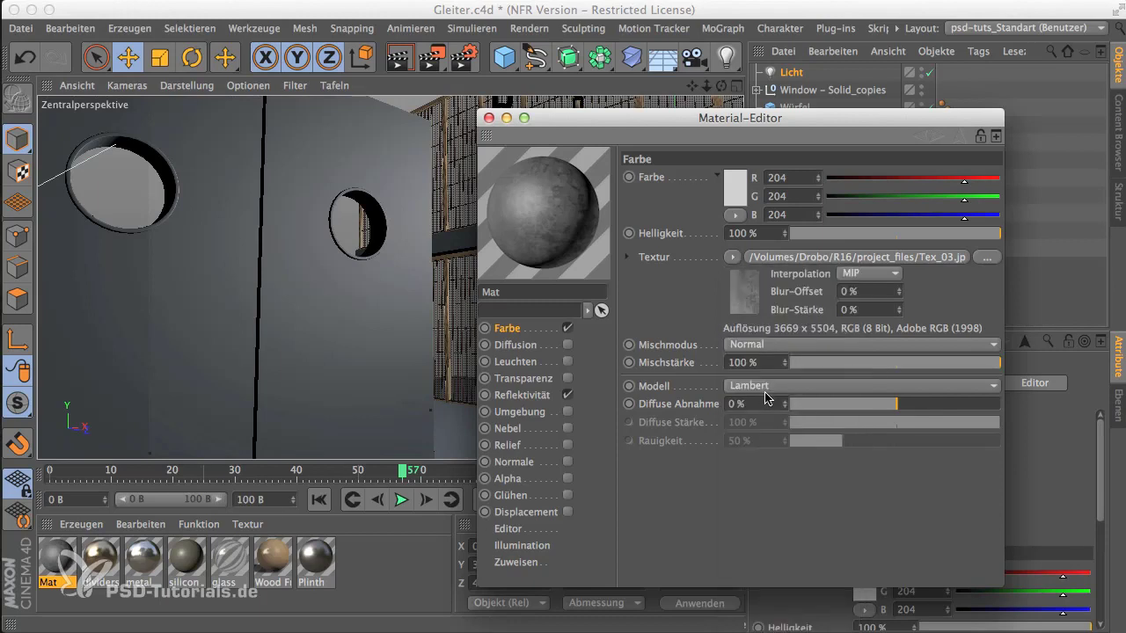
left_click(510, 445)
left_click(568, 445)
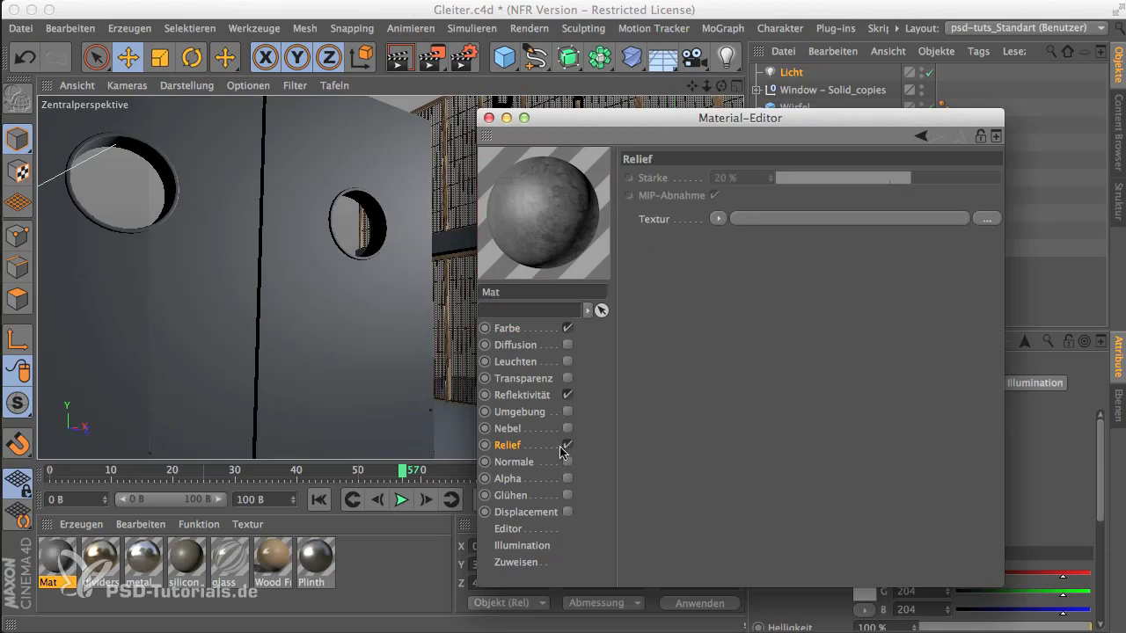
left_click(719, 220)
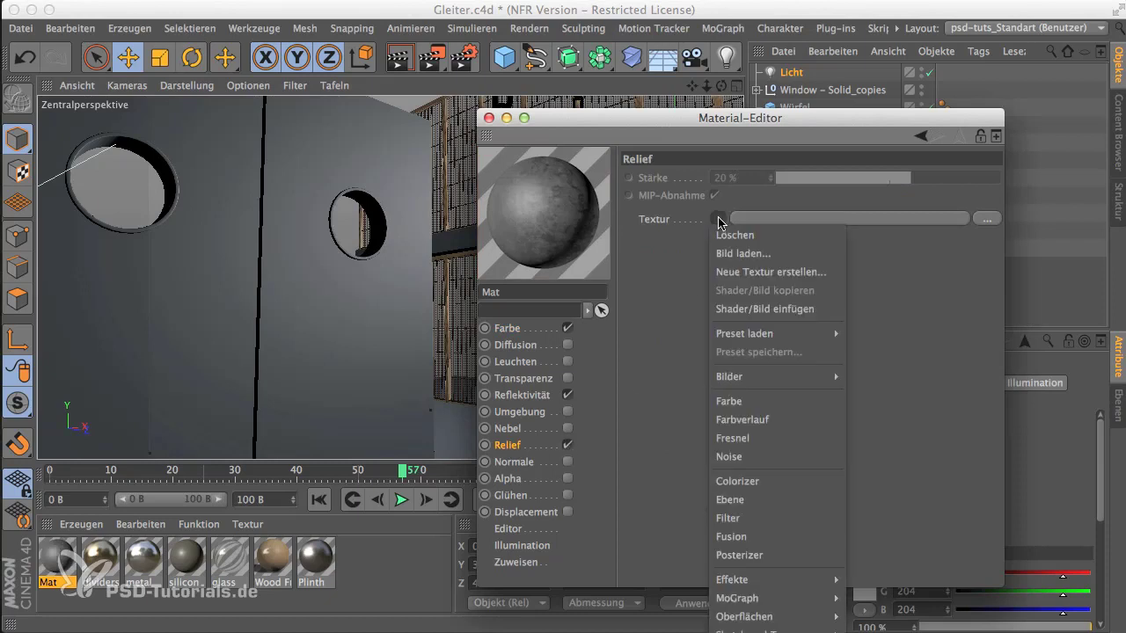
left_click(738, 312)
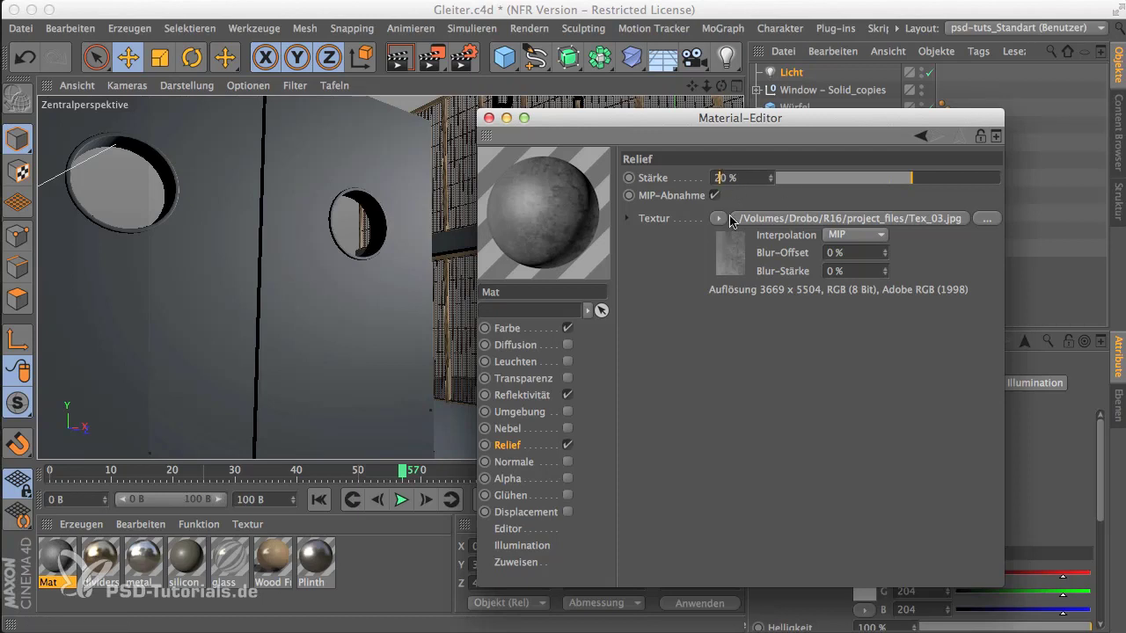
type("00")
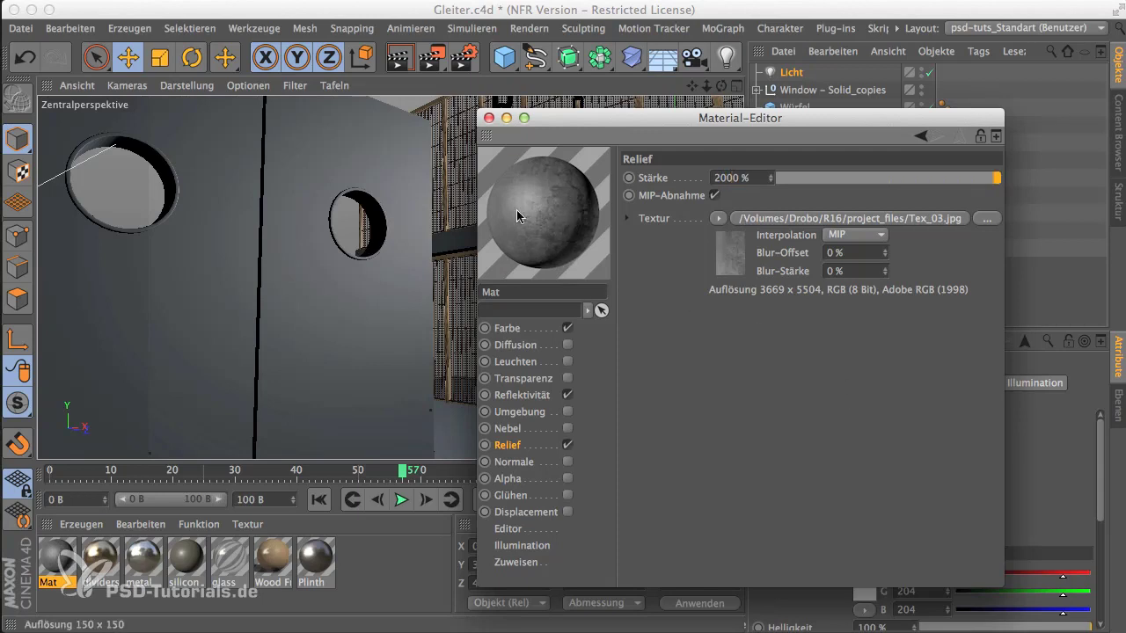
left_click(517, 398)
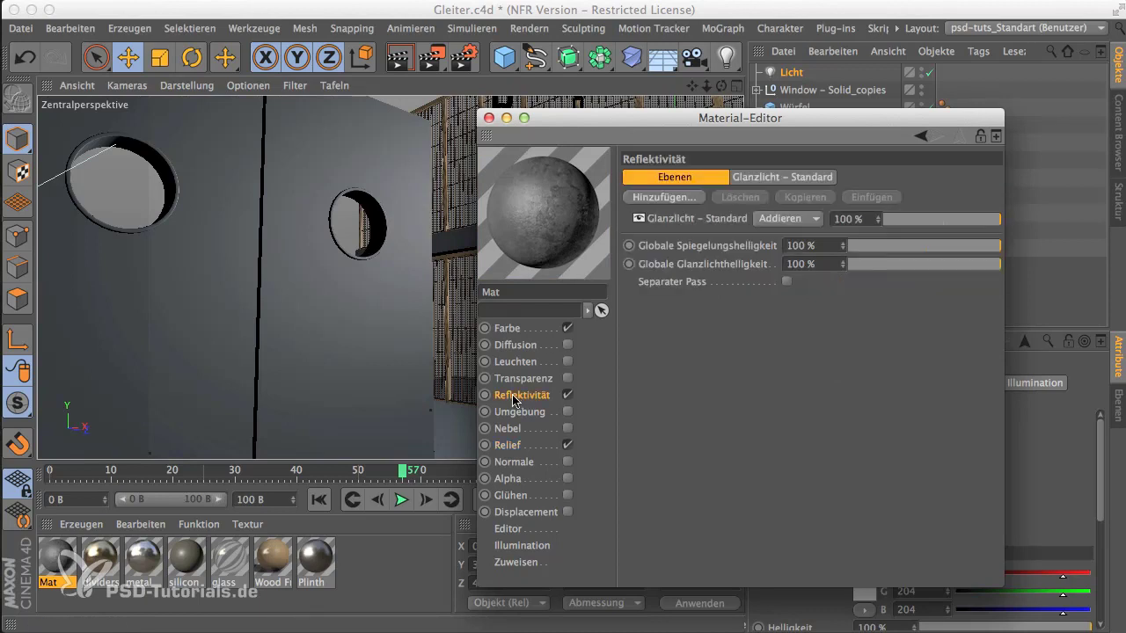
left_click(766, 179)
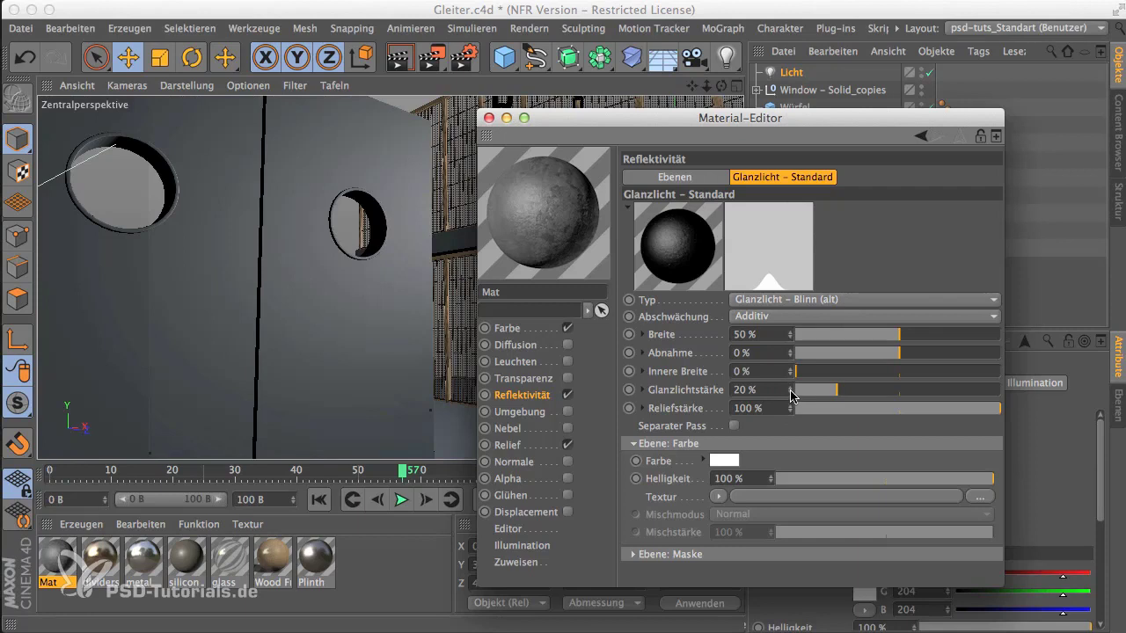
Raise Mat's Glanzlichtstärke from 20 % to 40 % and move the editor aside
left_click_drag(792, 396, 795, 387)
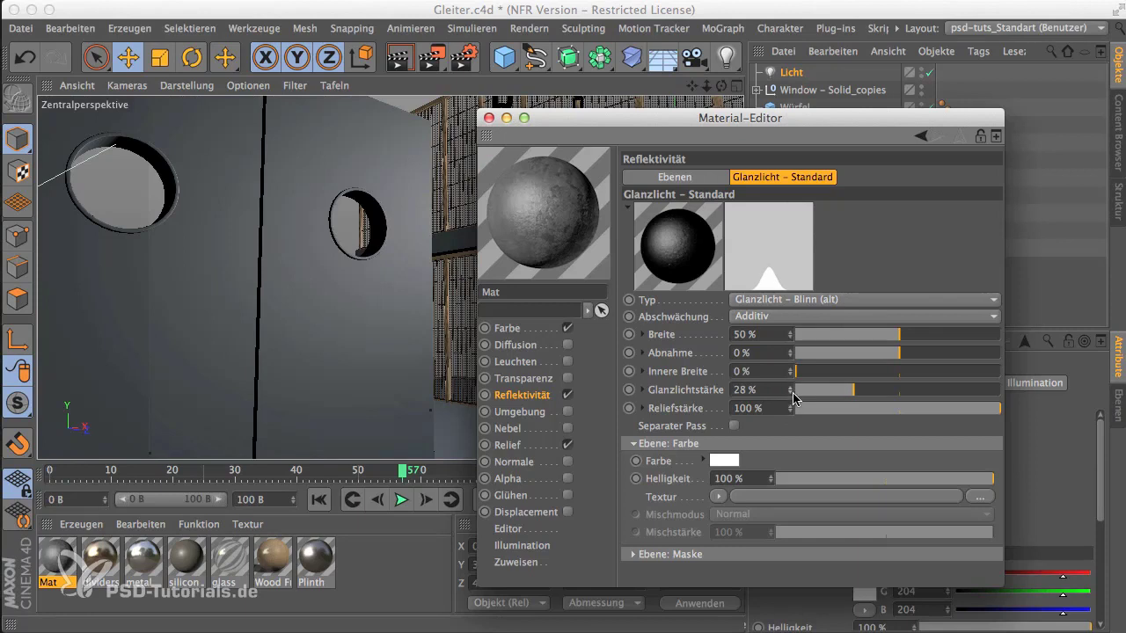
left_click_drag(792, 395, 792, 393)
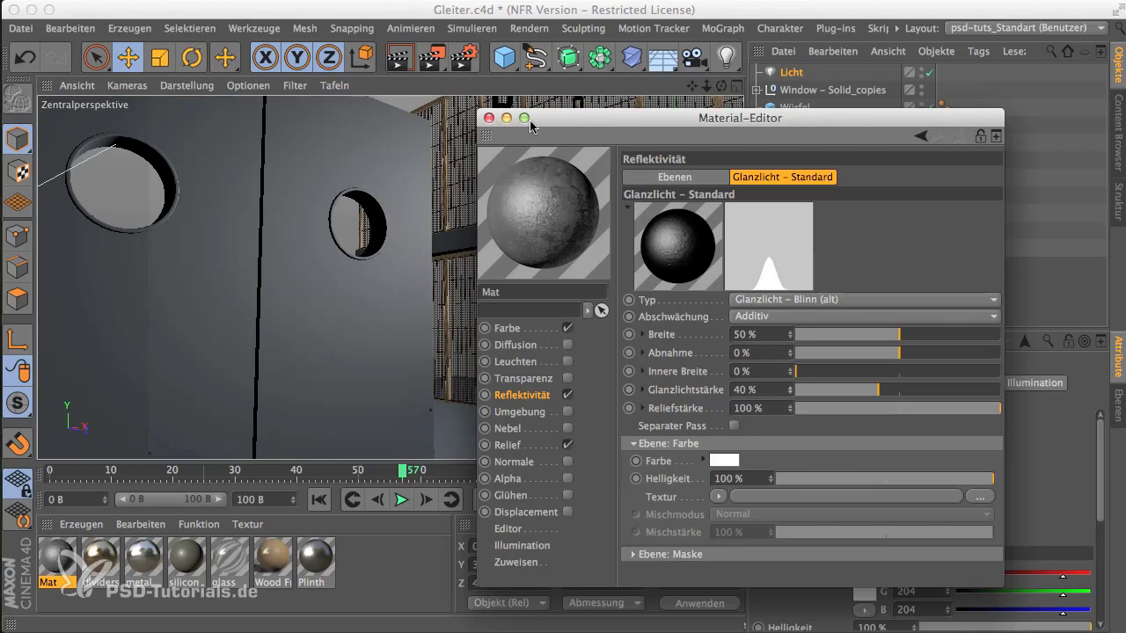
left_click_drag(539, 117, 652, 158)
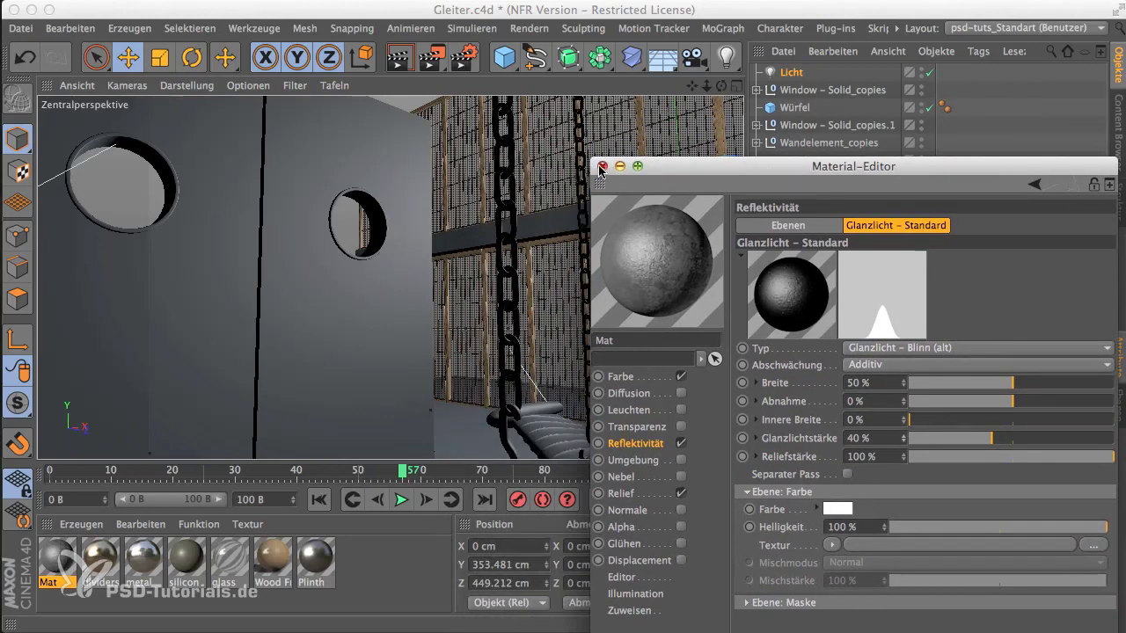
Close the Material-Editor and expand Wandelement_copies to inspect its Wandelement objects
left_click(603, 159)
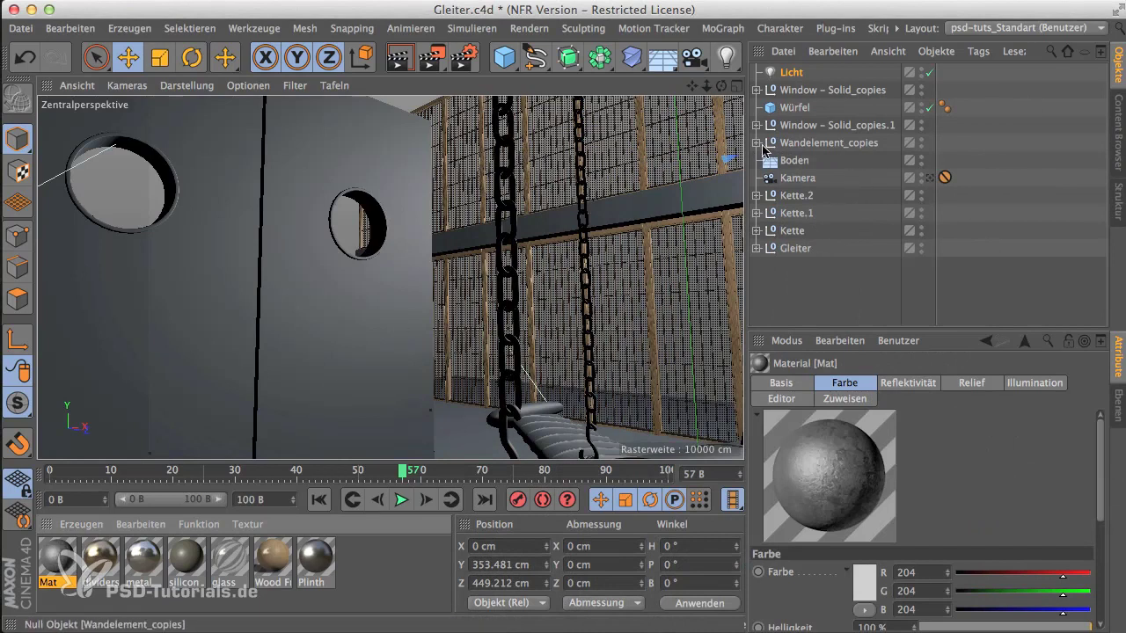
left_click(757, 142)
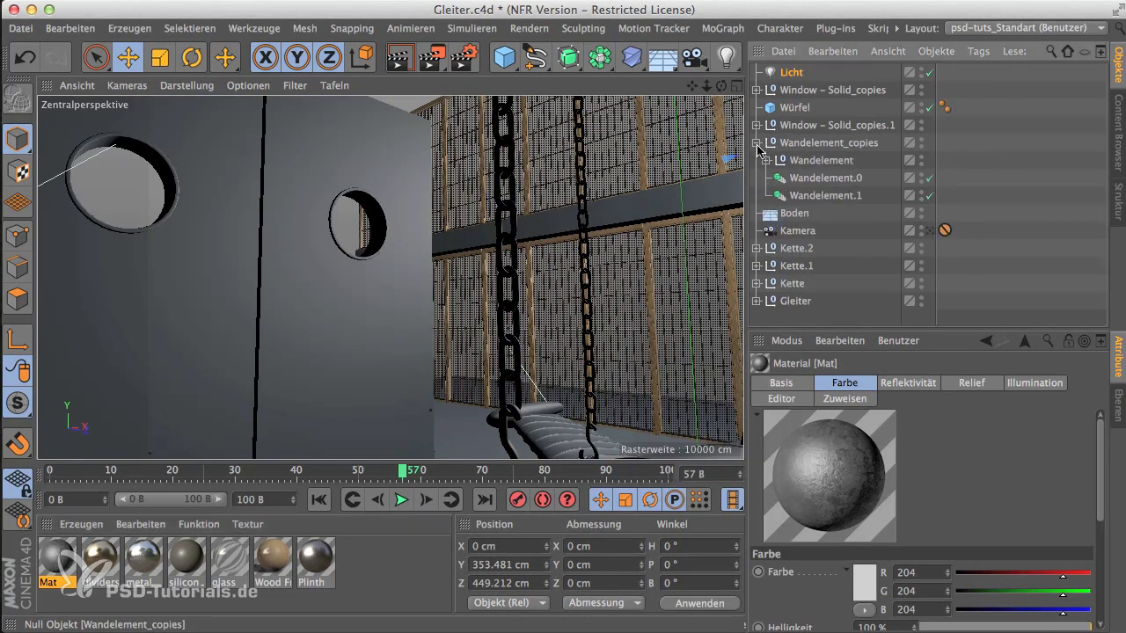
left_click(811, 165)
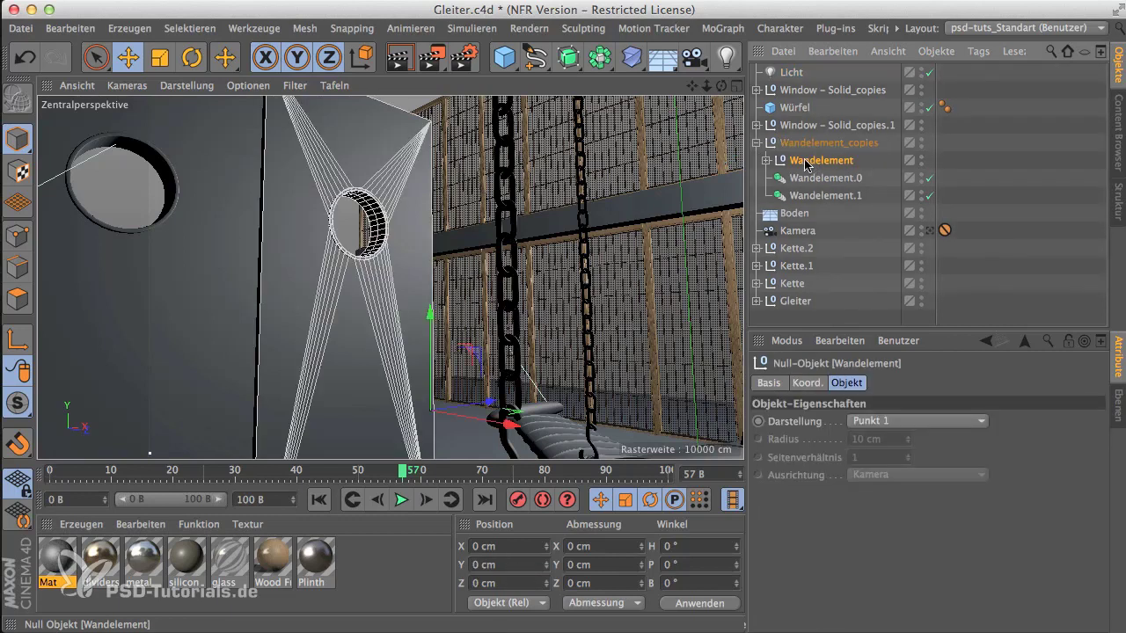
left_click(816, 179)
left_click(818, 197)
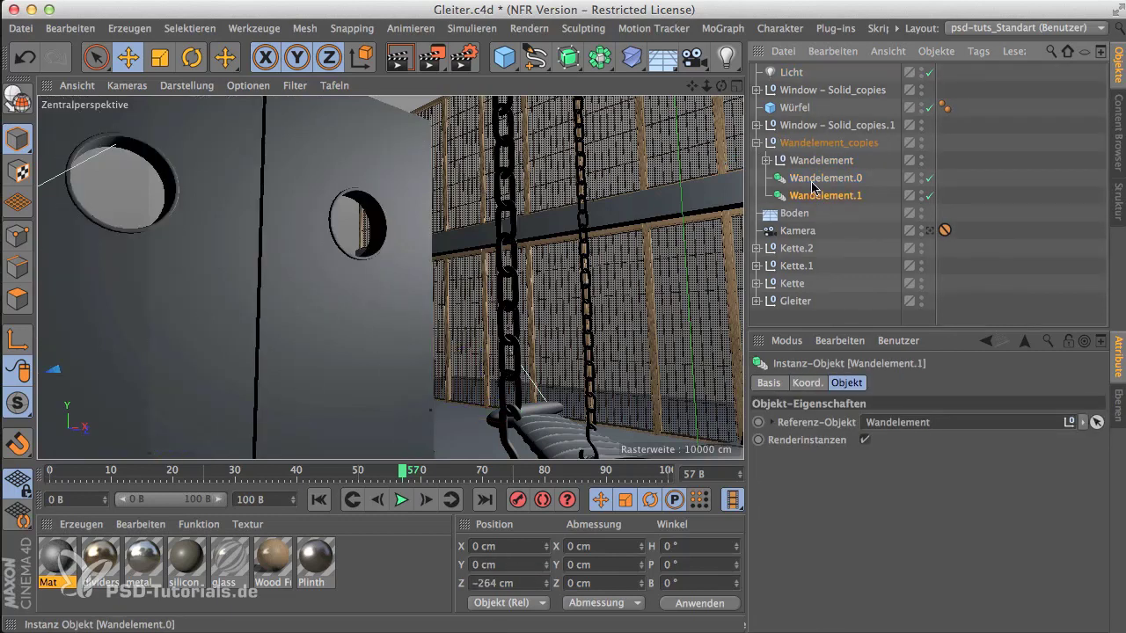
left_click(819, 180)
left_click(809, 163)
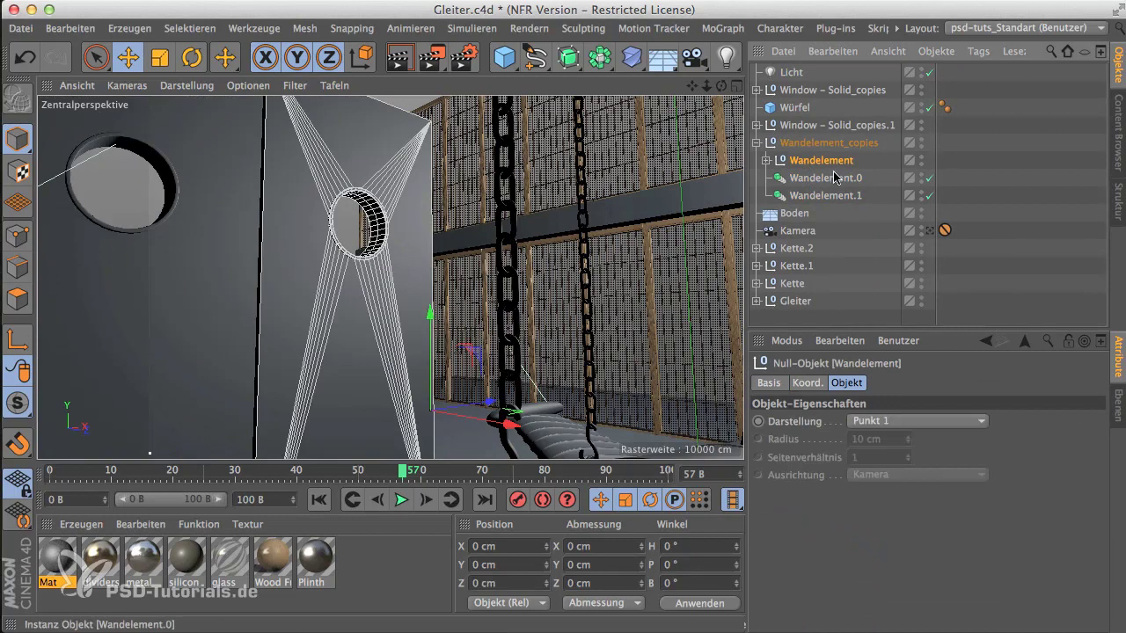
Drop Mat onto the Wandelement_copies group and view the scene through the Kamera
left_click(807, 146)
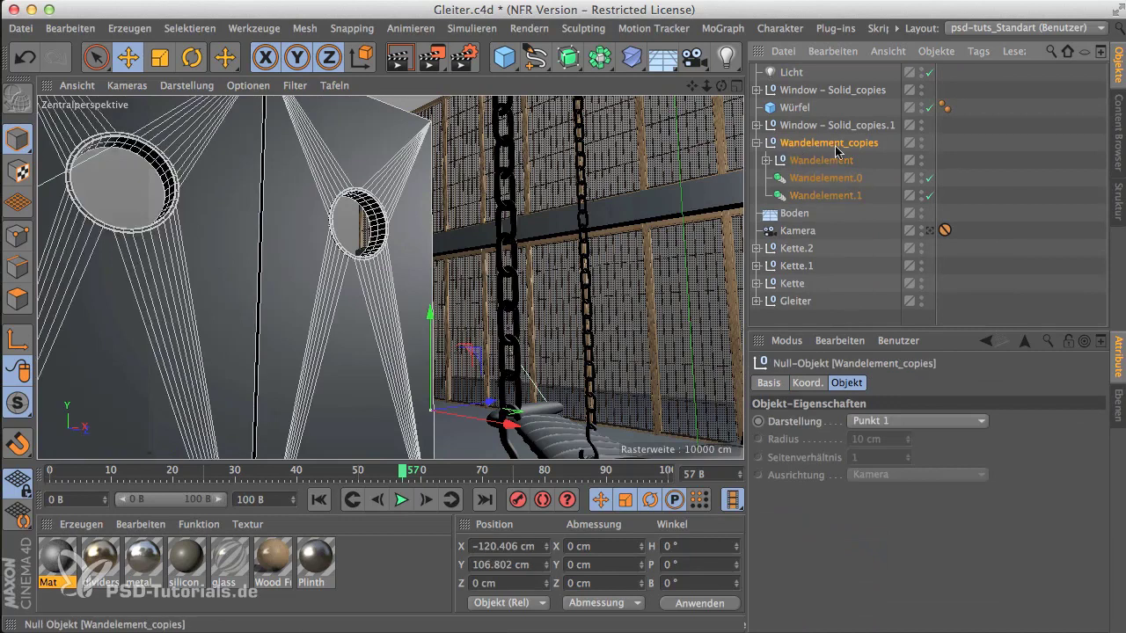
left_click_drag(50, 563, 810, 147)
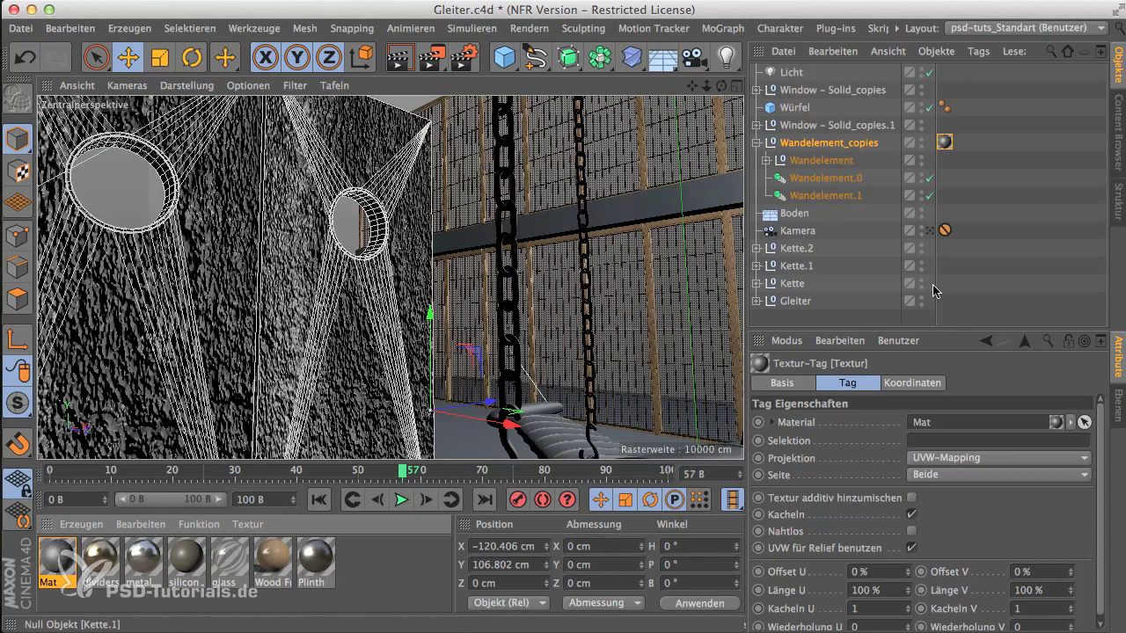
left_click(930, 232)
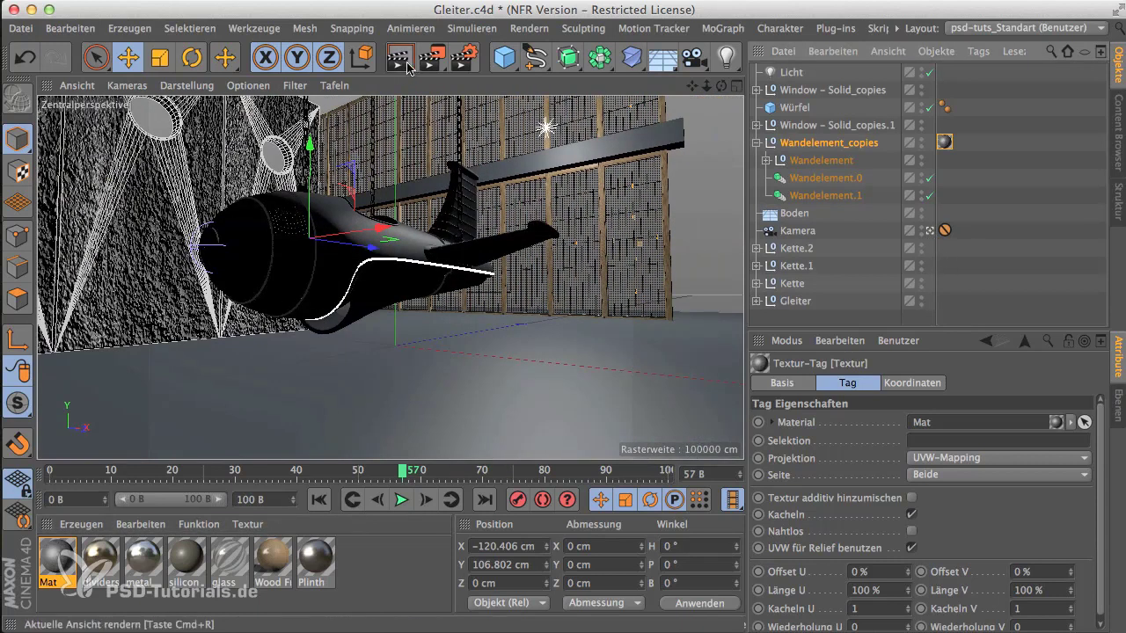
Render a marked region of the camera view to preview the wall relief
left_click(433, 64)
left_click(528, 81)
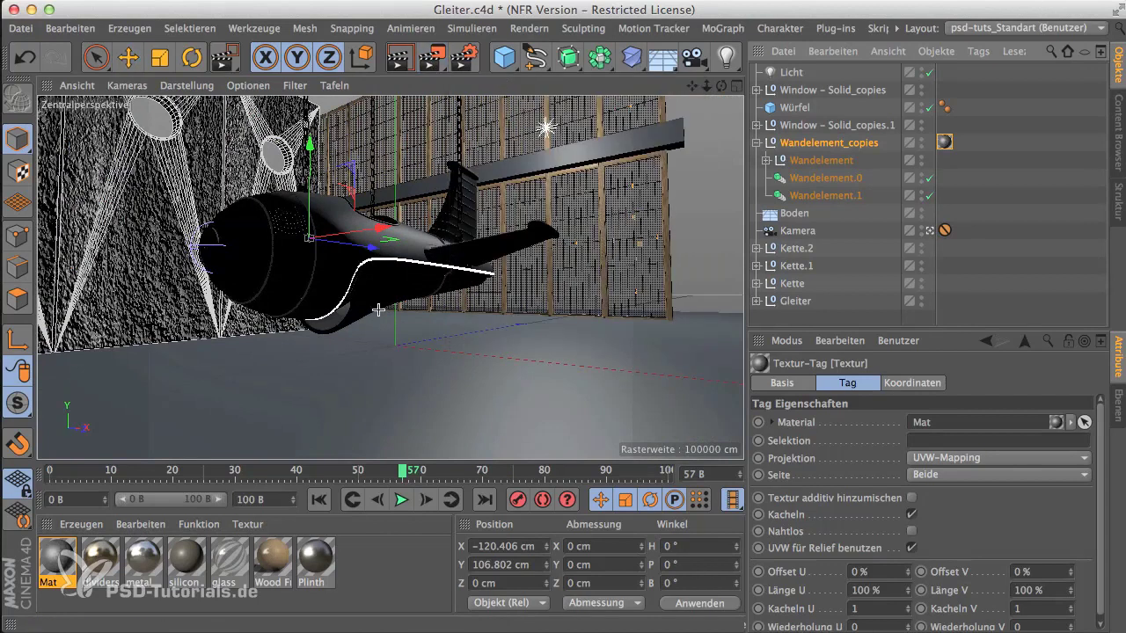
mouse_move(403, 343)
left_mouse_down()
mouse_move(137, 285)
mouse_move(38, 99)
left_mouse_up()
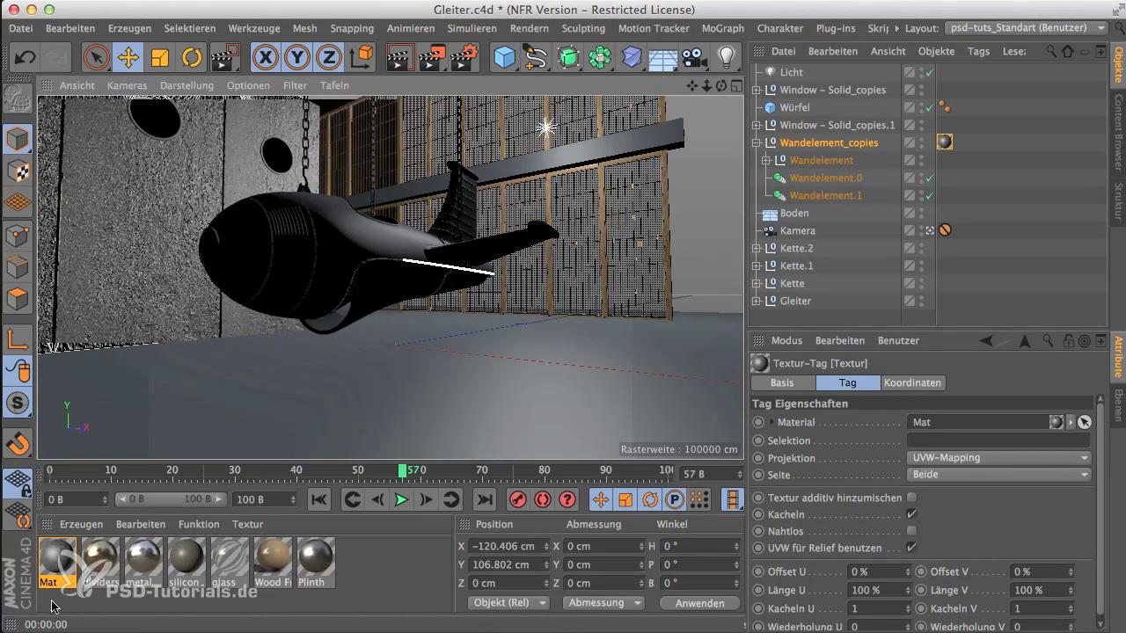
Open Mat's Relief channel and change its Stärke from 2000 % to 600 %
double_click(53, 565)
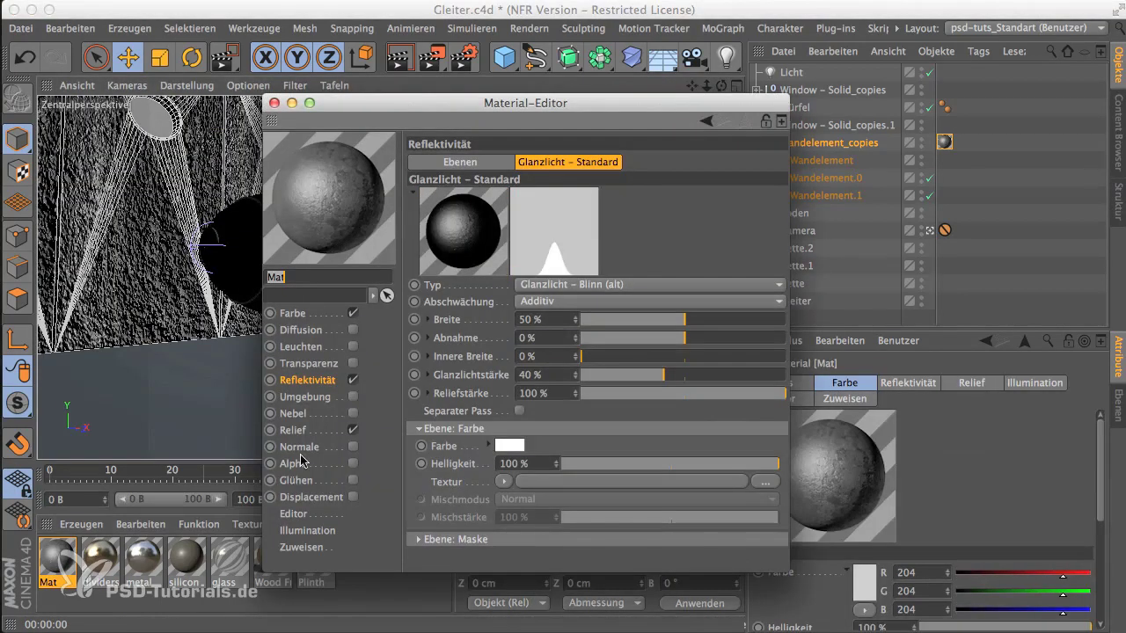
left_click(292, 430)
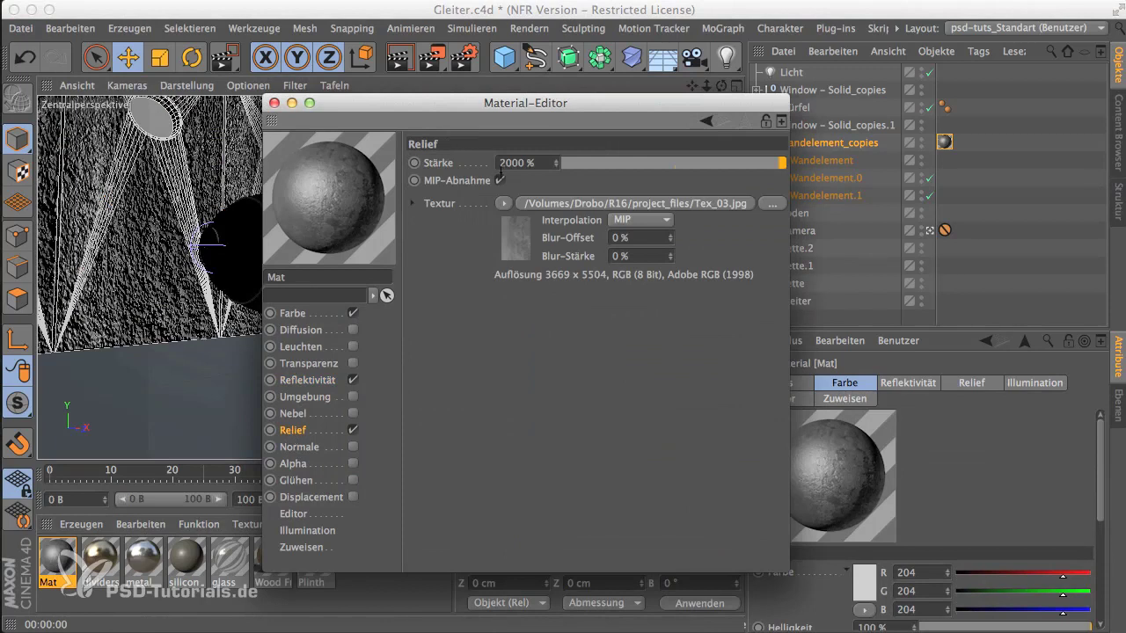
key("Delete")
key("Delete")
type("8")
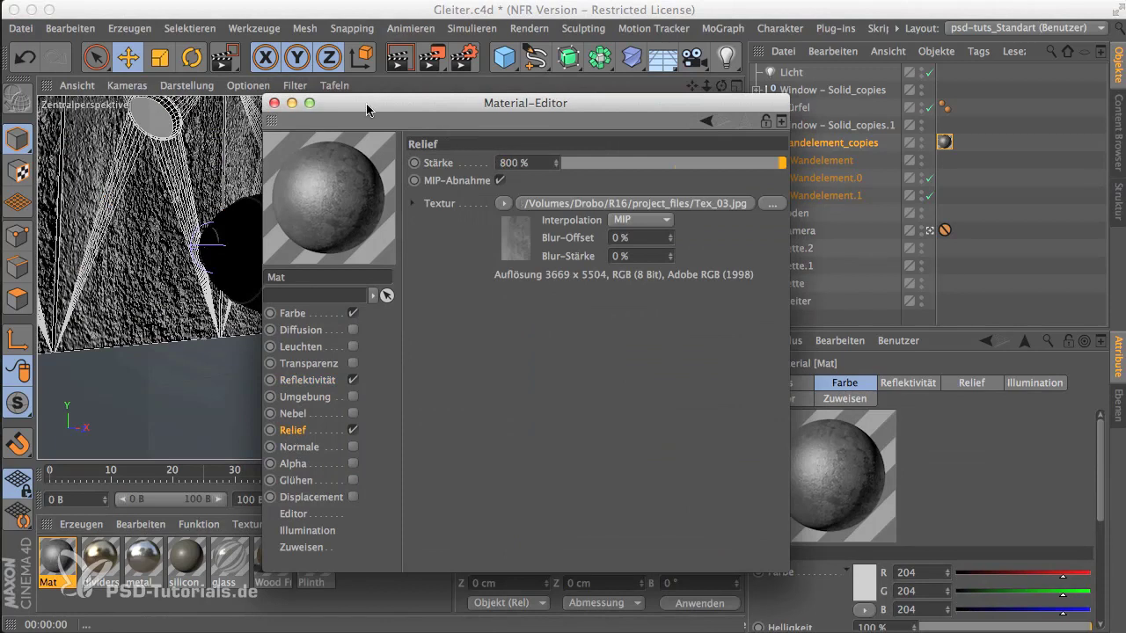
left_click_drag(367, 109, 636, 146)
mouse_move(431, 58)
left_mouse_down()
mouse_move(388, 373)
mouse_move(39, 97)
left_mouse_up()
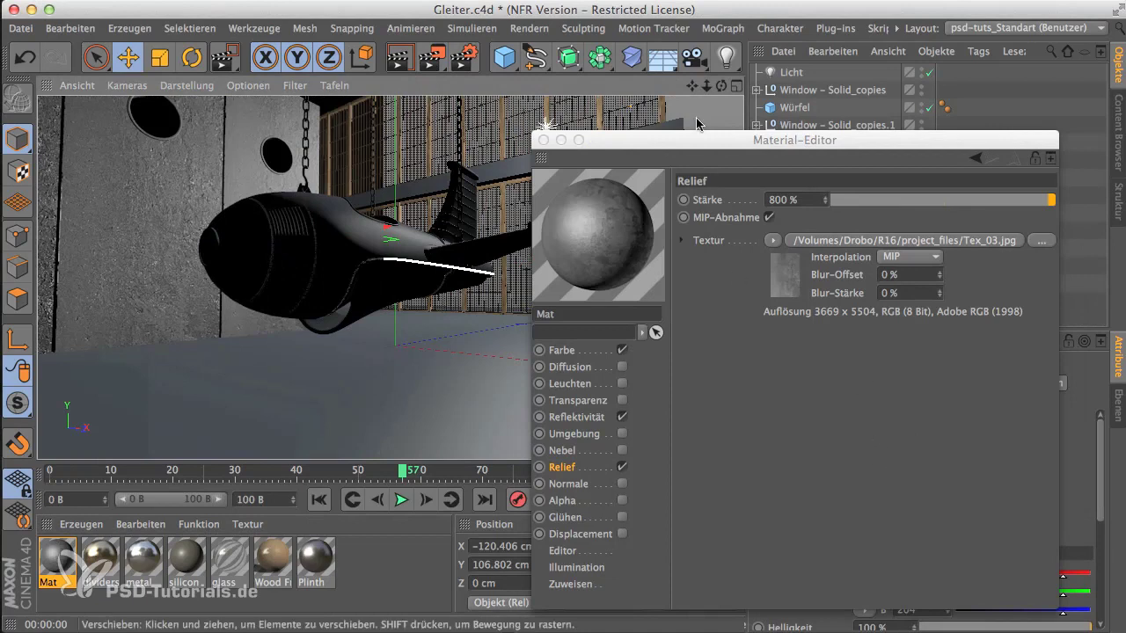
left_click_drag(686, 140, 782, 382)
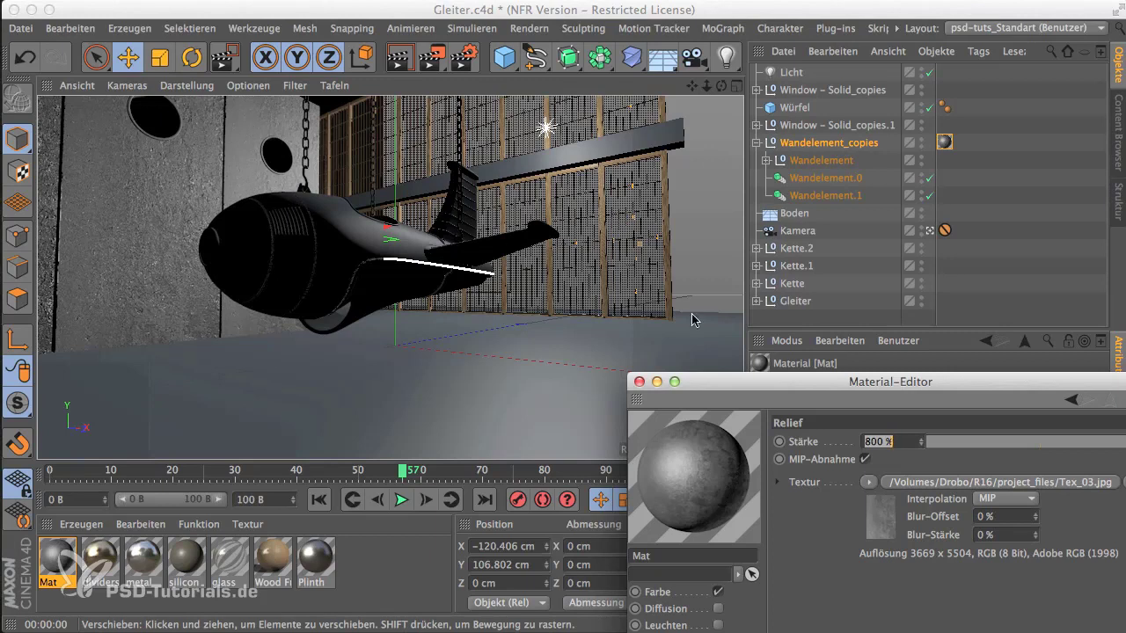
left_click_drag(685, 384, 555, 312)
mouse_move(530, 216)
left_mouse_down()
mouse_move(485, 147)
mouse_move(439, 142)
left_mouse_up()
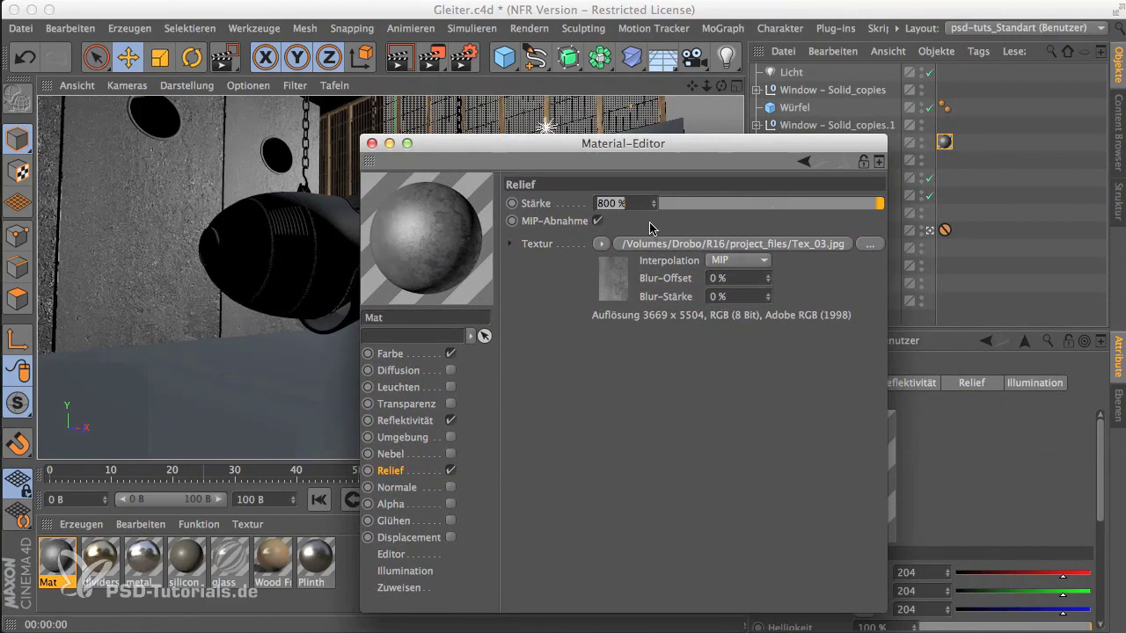
type("600")
key("Return")
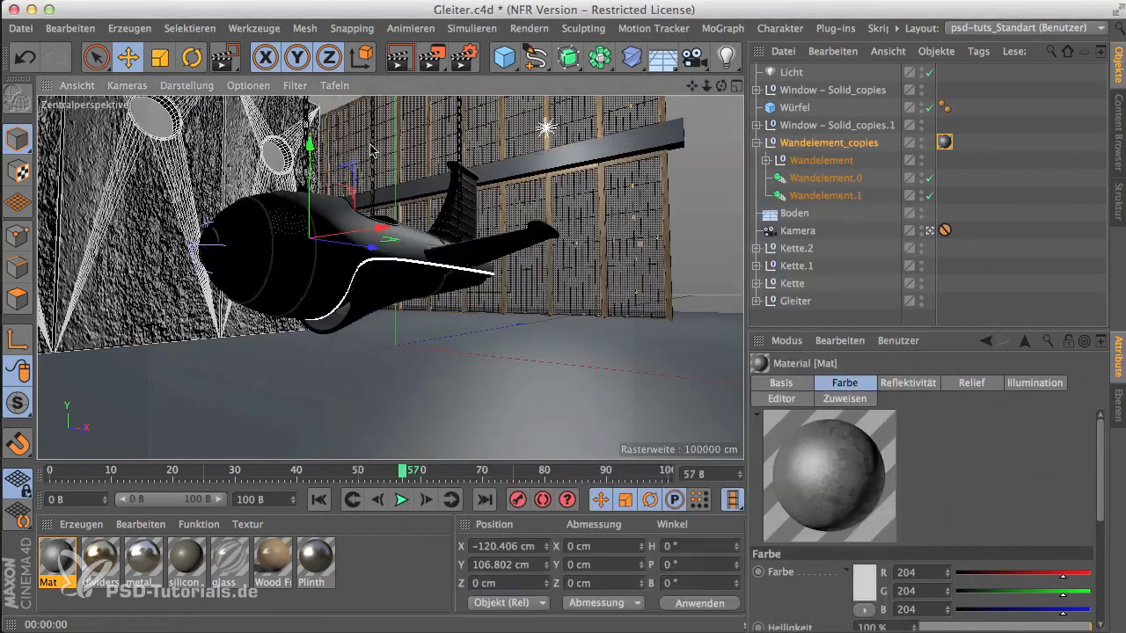
Close the Material Editor and region-render the camera view with Ausschnitt rendern to inspect the wall relief
left_click(371, 144)
left_click_drag(432, 58, 483, 78)
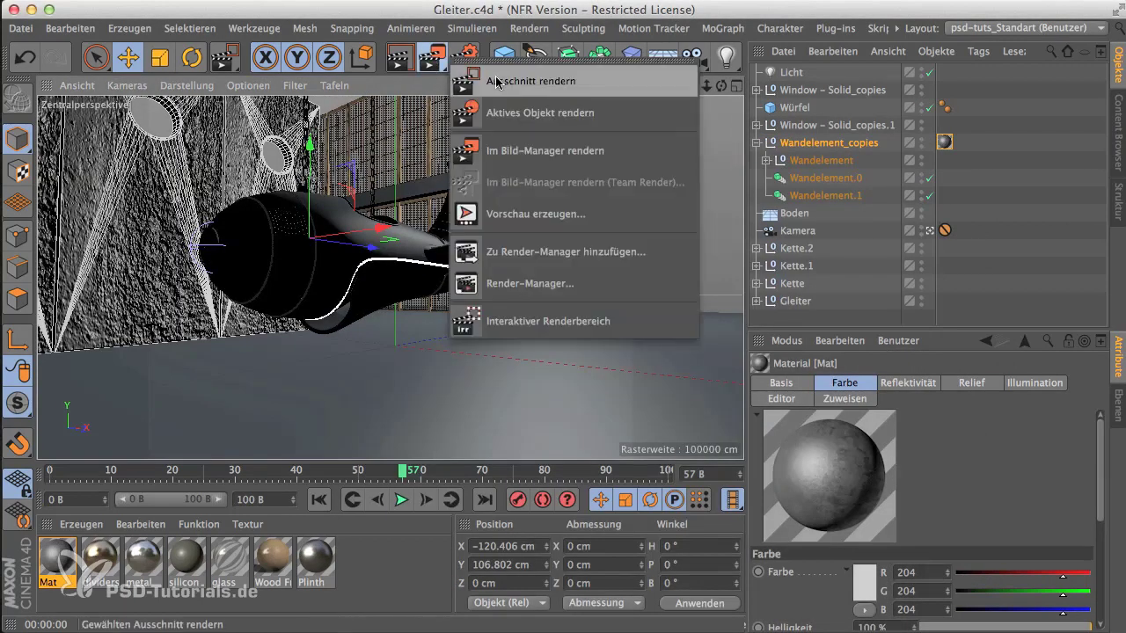
left_click(483, 77)
left_click_drag(402, 370, 33, 112)
left_click(128, 58)
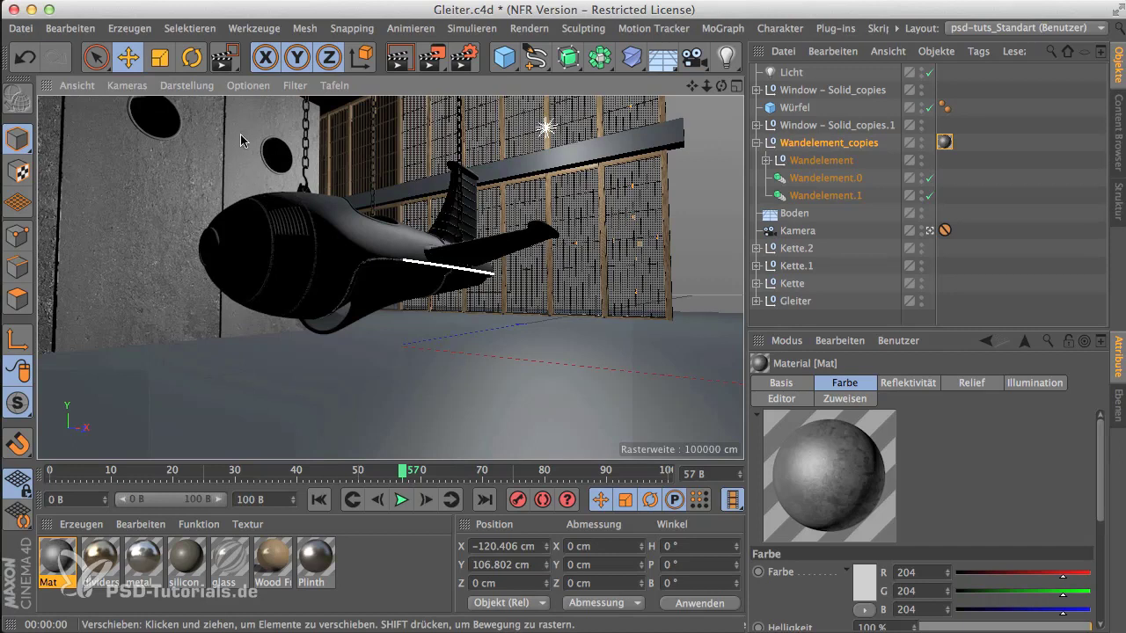
Check the metal material, then expand Wandelement and drop the metal material onto Röhre
double_click(143, 567)
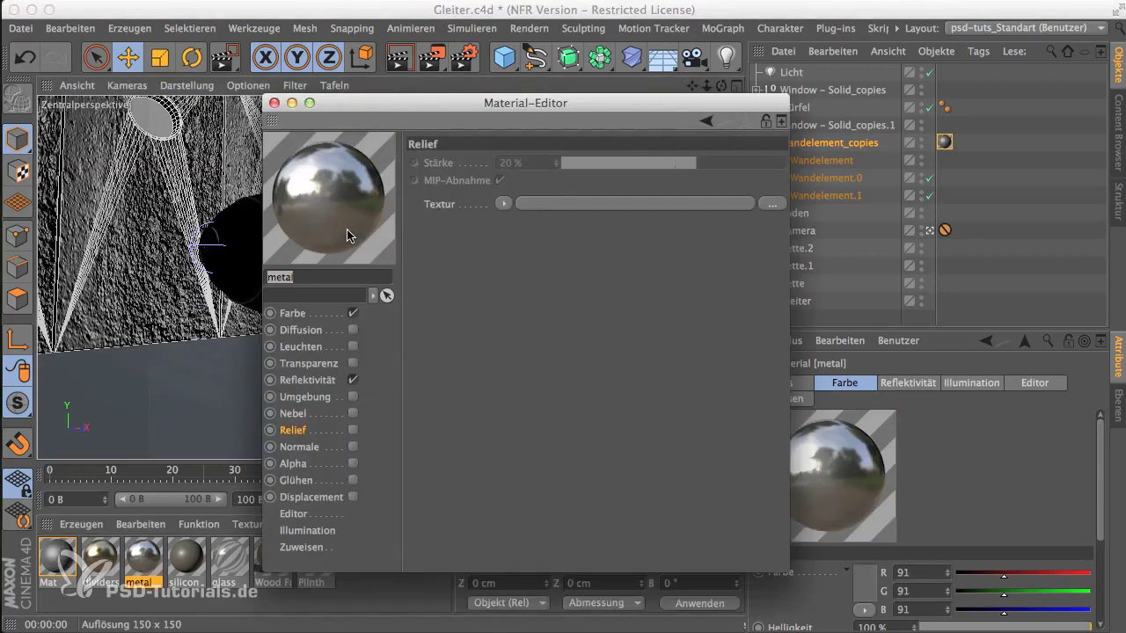
left_click(274, 103)
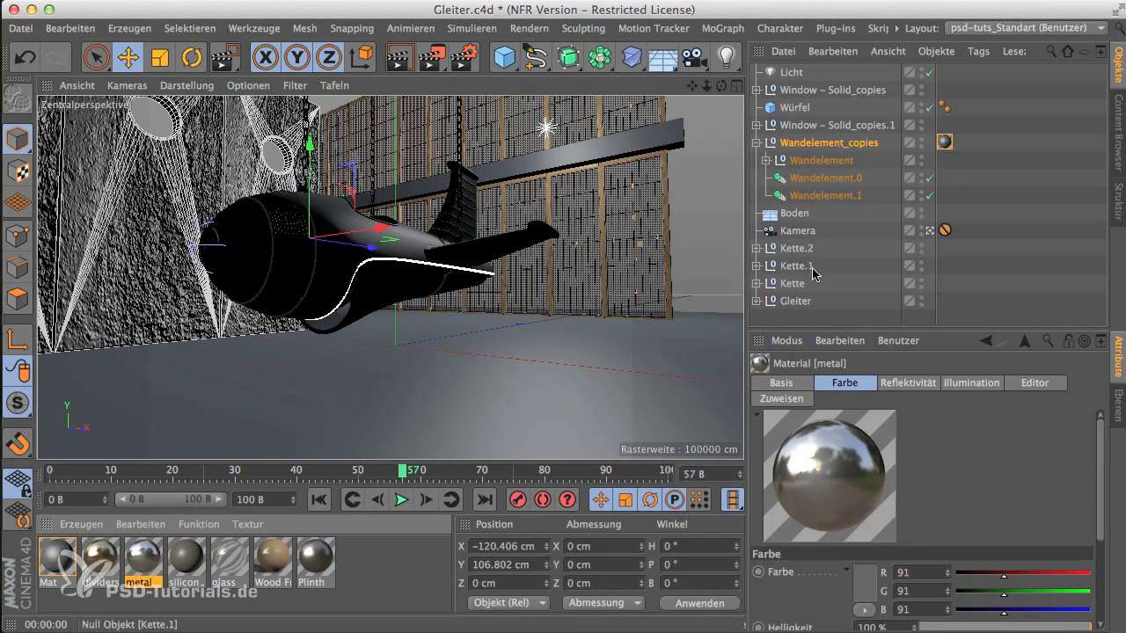
left_click(767, 162)
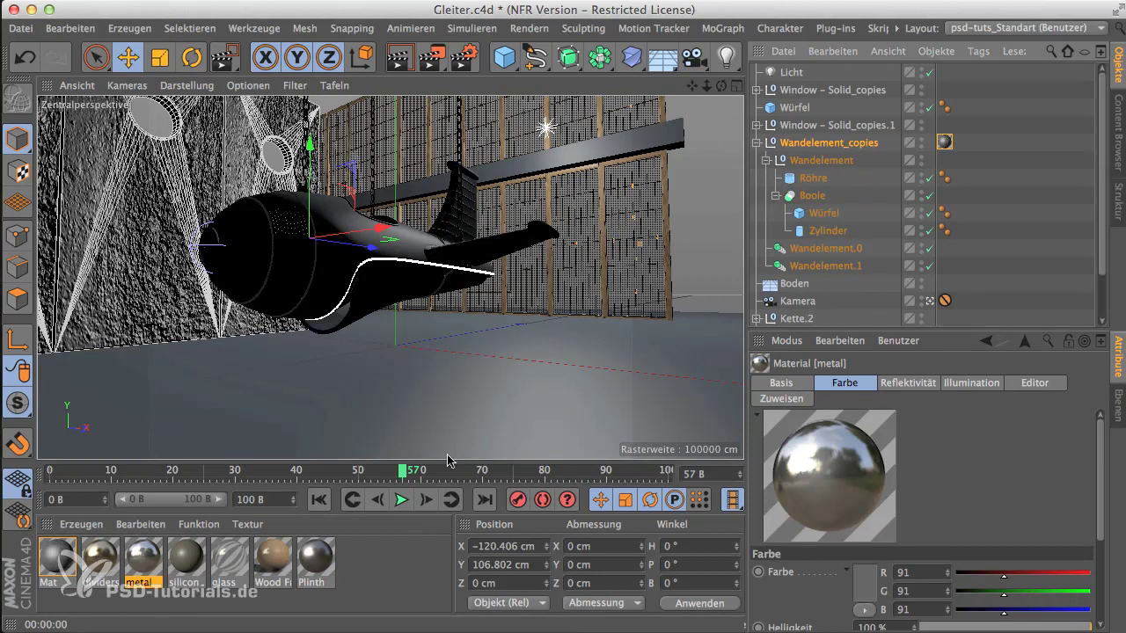
left_click_drag(138, 560, 817, 178)
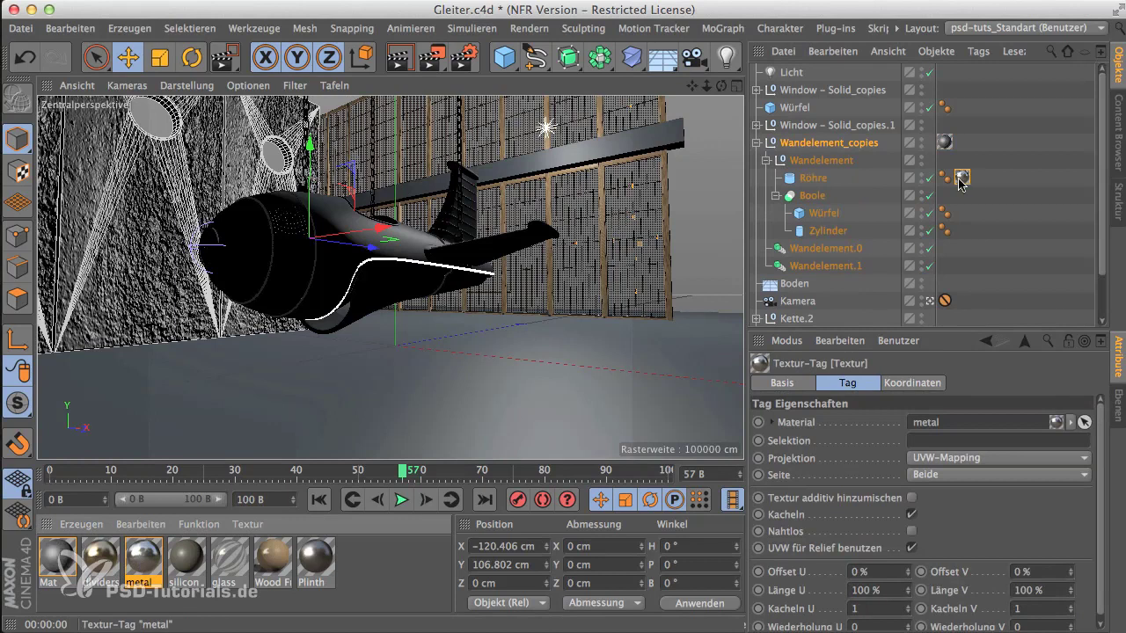
Region-render the upper-left part of the camera view with Ausschnitt rendern
left_click(431, 60)
left_click(504, 84)
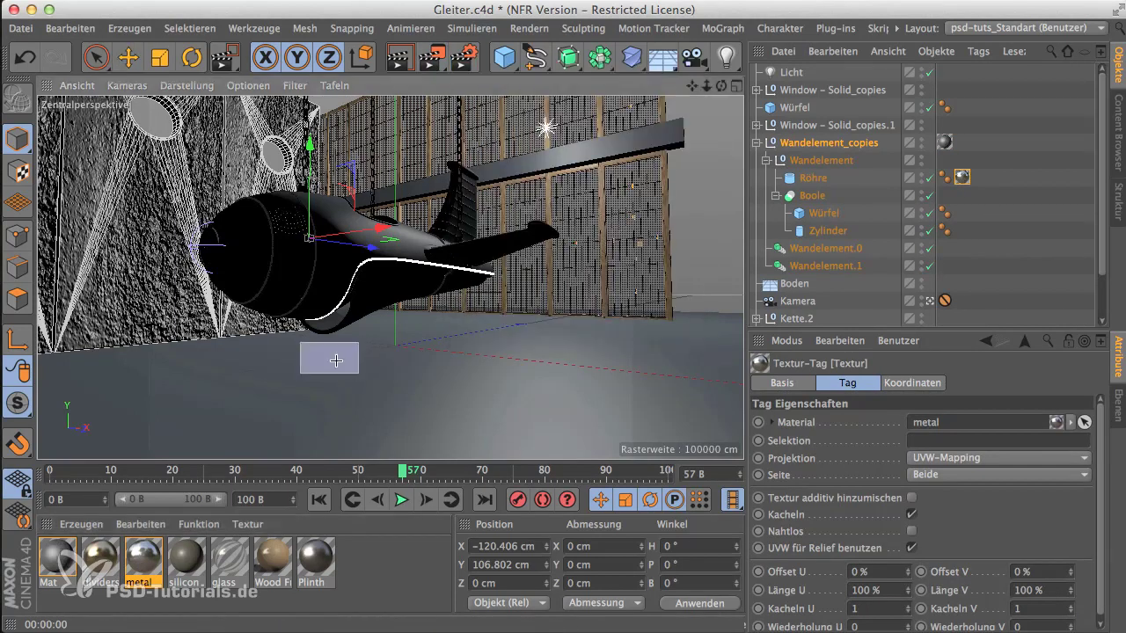
left_click_drag(359, 373, 22, 80)
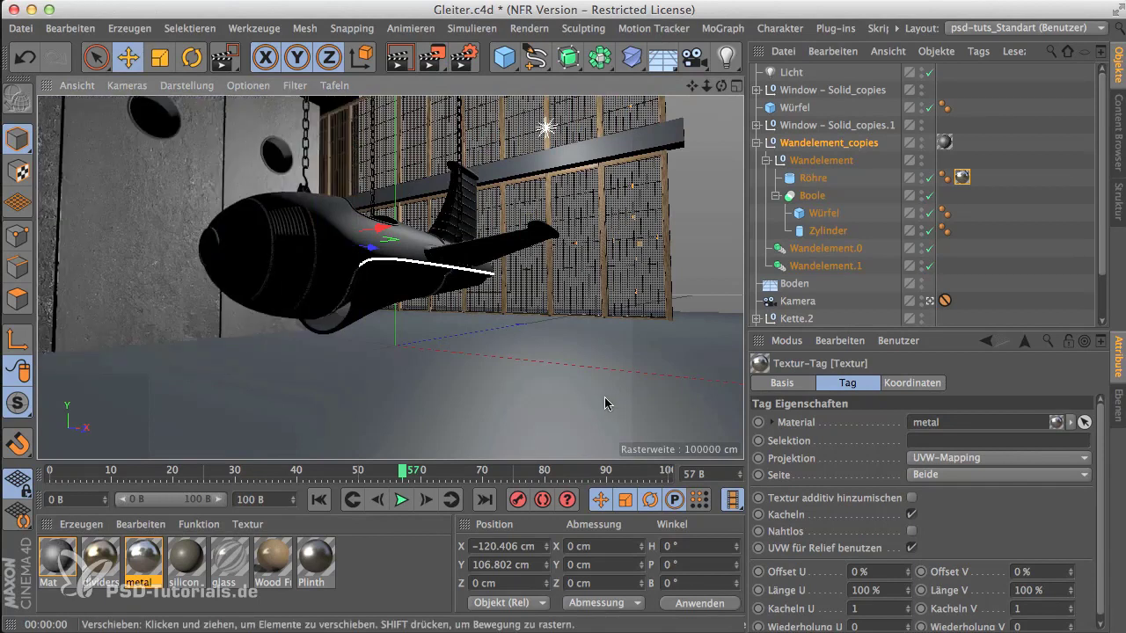